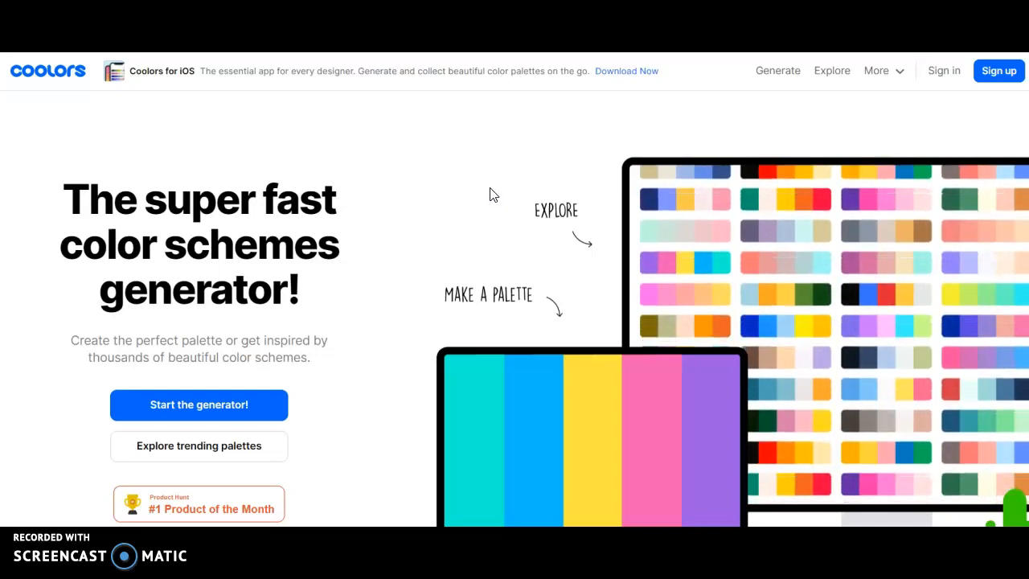
- Open the color palette generator from the home page and hide both sponsored ads
click(207, 410)
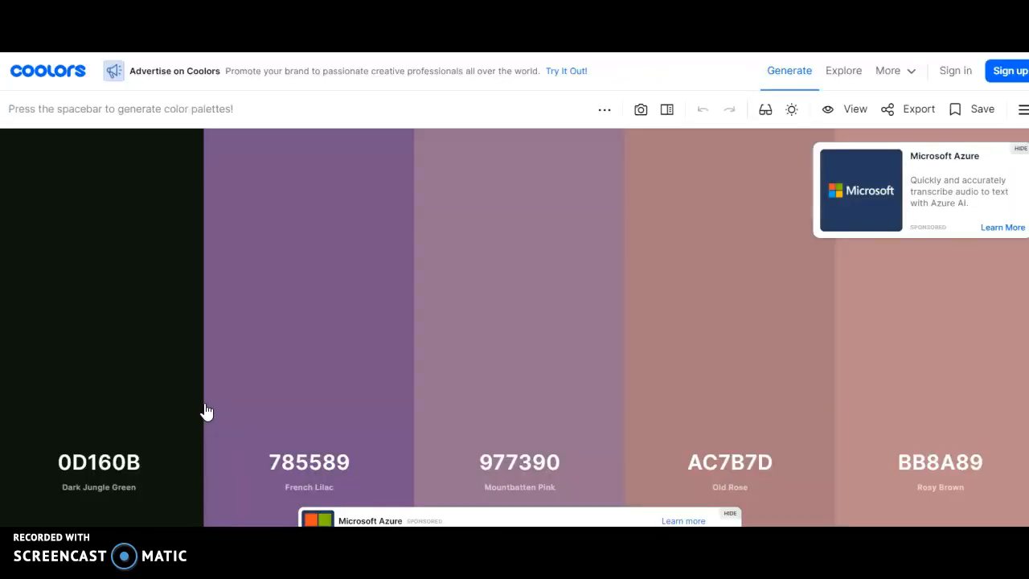
click(1020, 148)
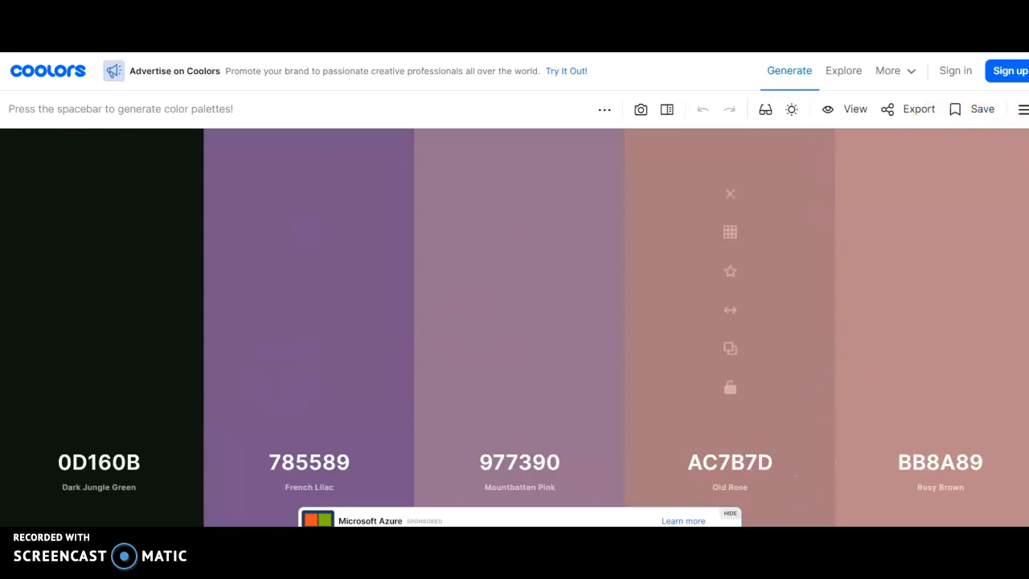
click(730, 514)
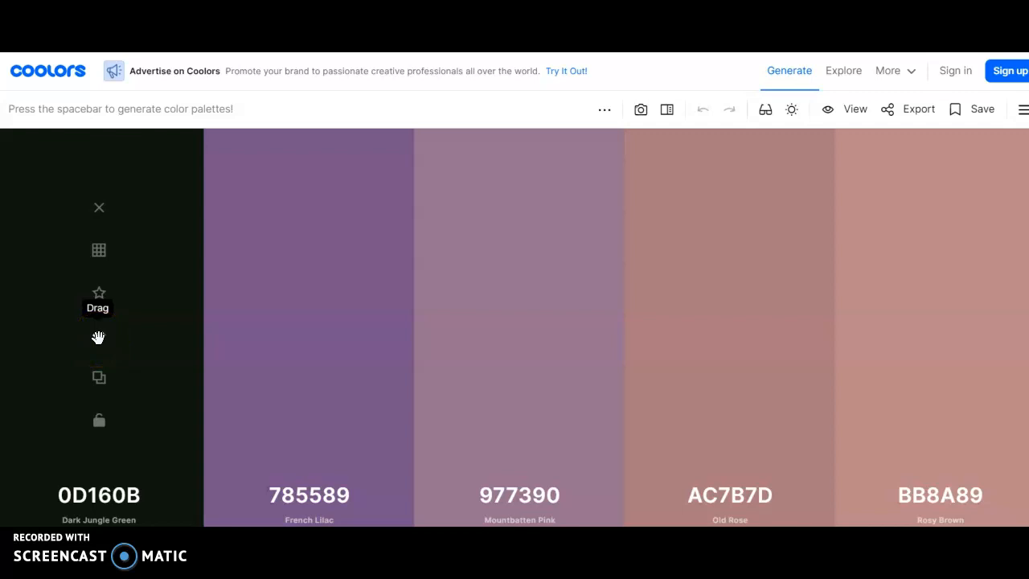
- Generate three new random five-color palettes in a row
mouse_move(207, 345)
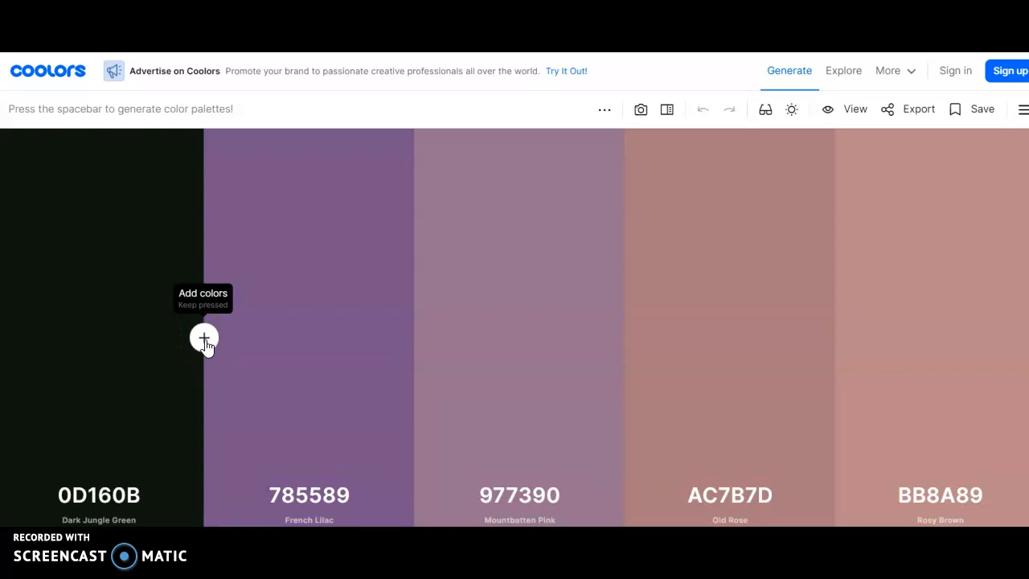
click(207, 344)
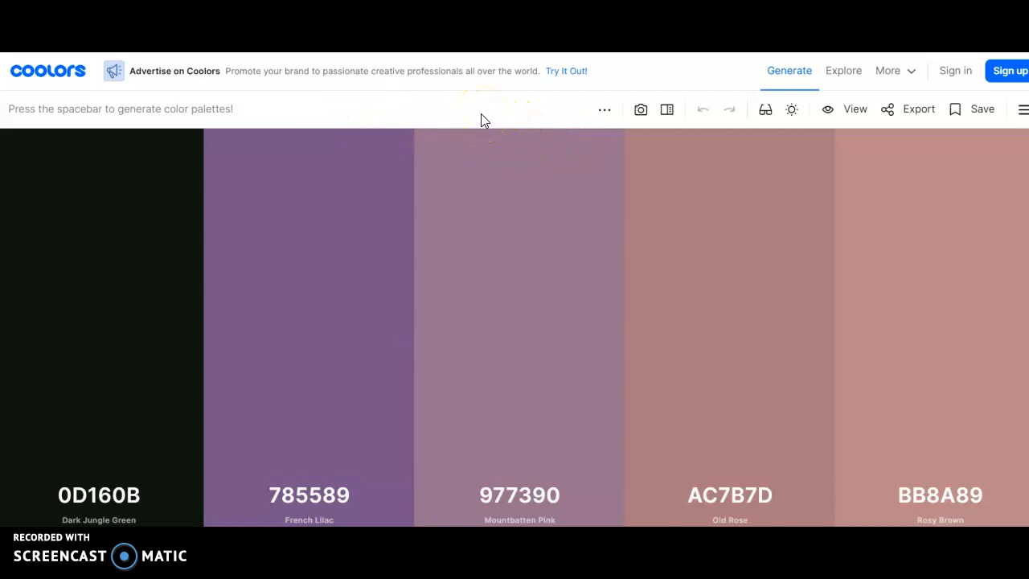
click(554, 117)
key(space)
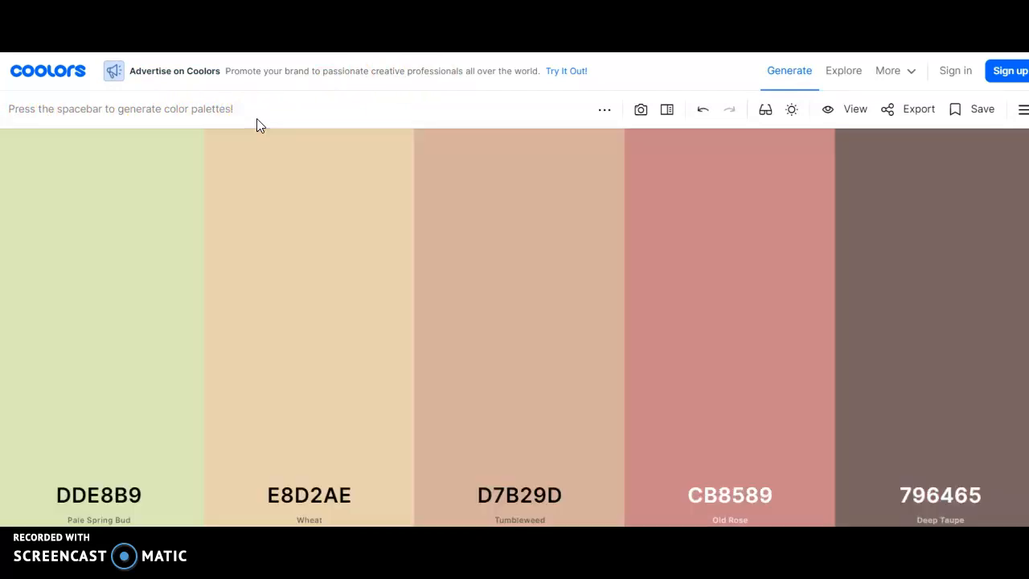
key(space)
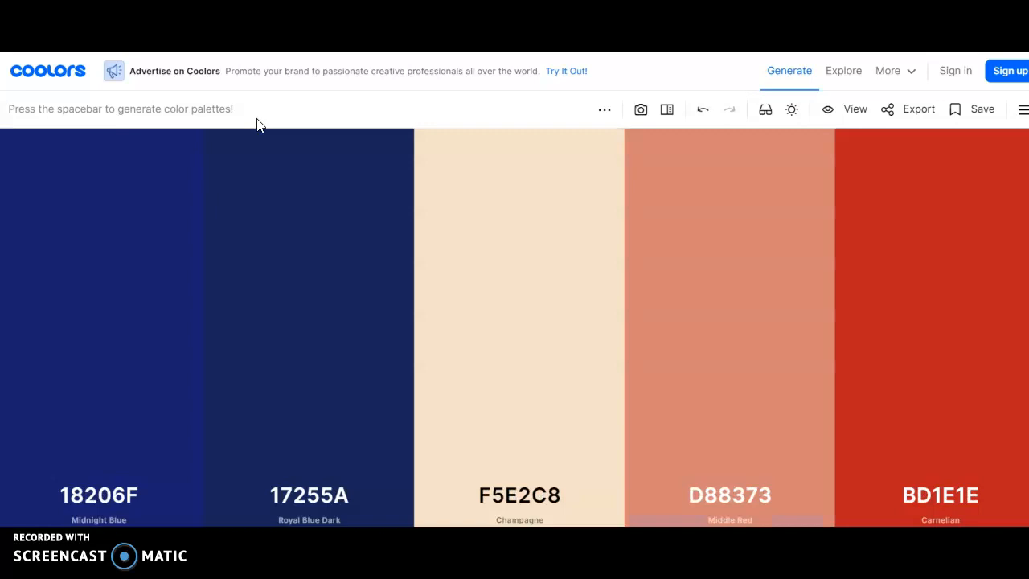
key(space)
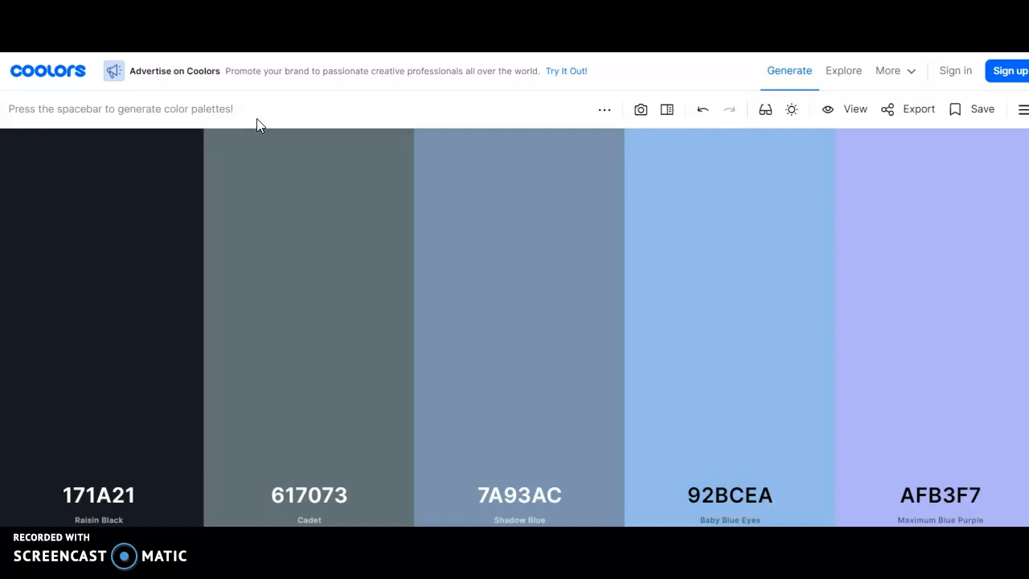
- Set the palette generate method to Monochromatic
click(604, 110)
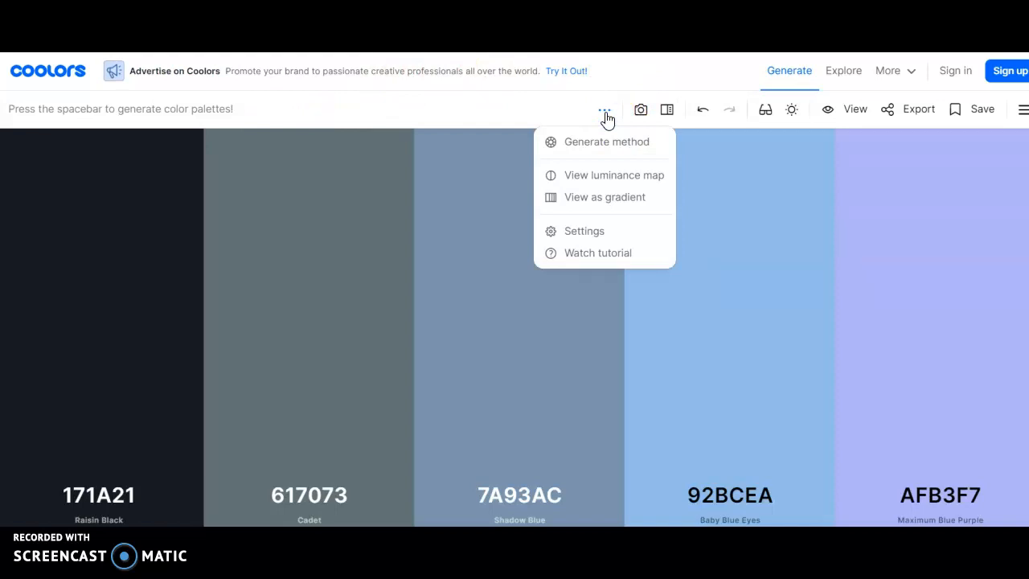
click(606, 118)
click(600, 151)
click(599, 148)
click(495, 282)
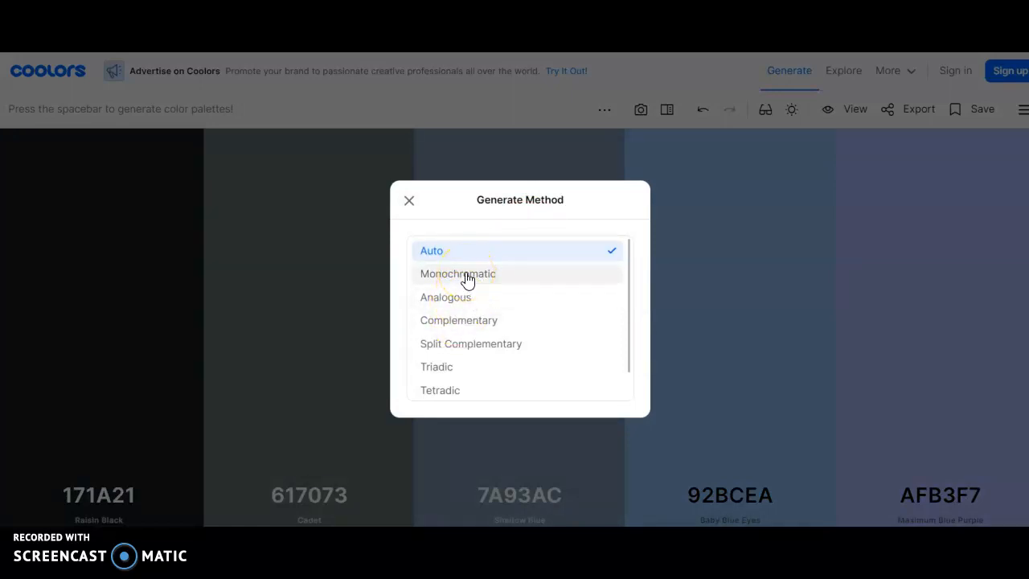
click(467, 278)
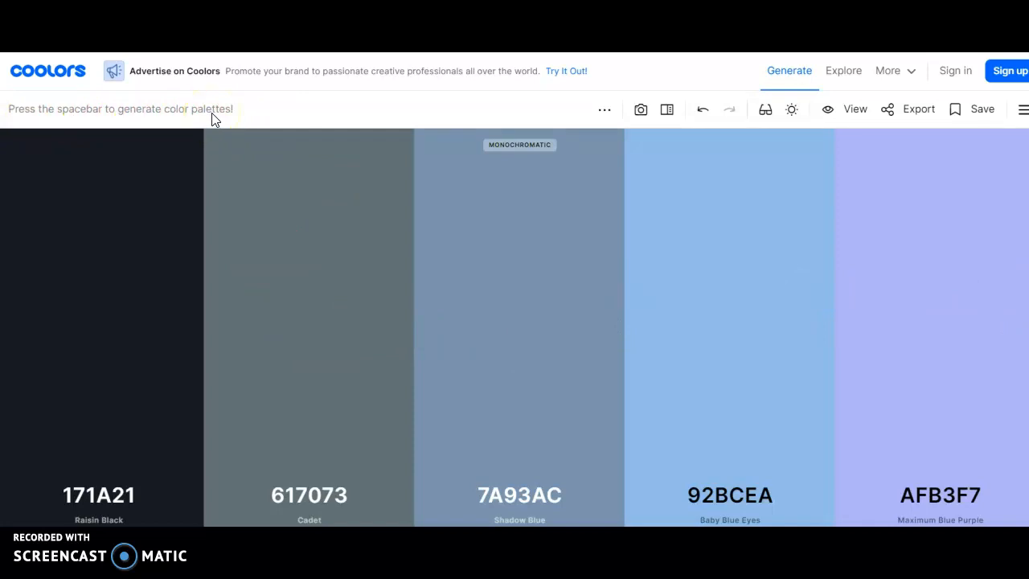
- Generate a series of monochromatic palettes until an orange one with E05C10 as its middle color appears
key(space)
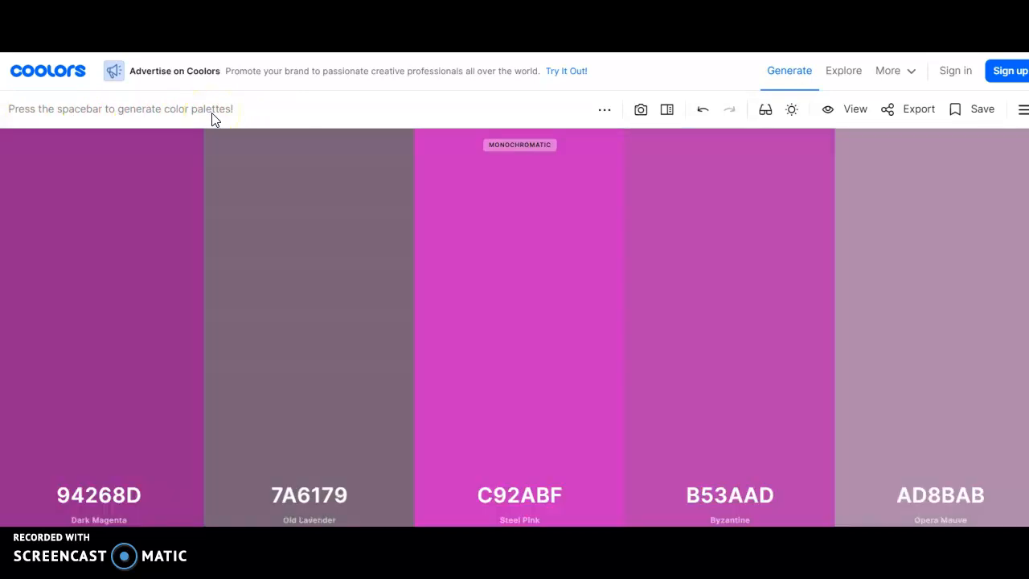
key(space)
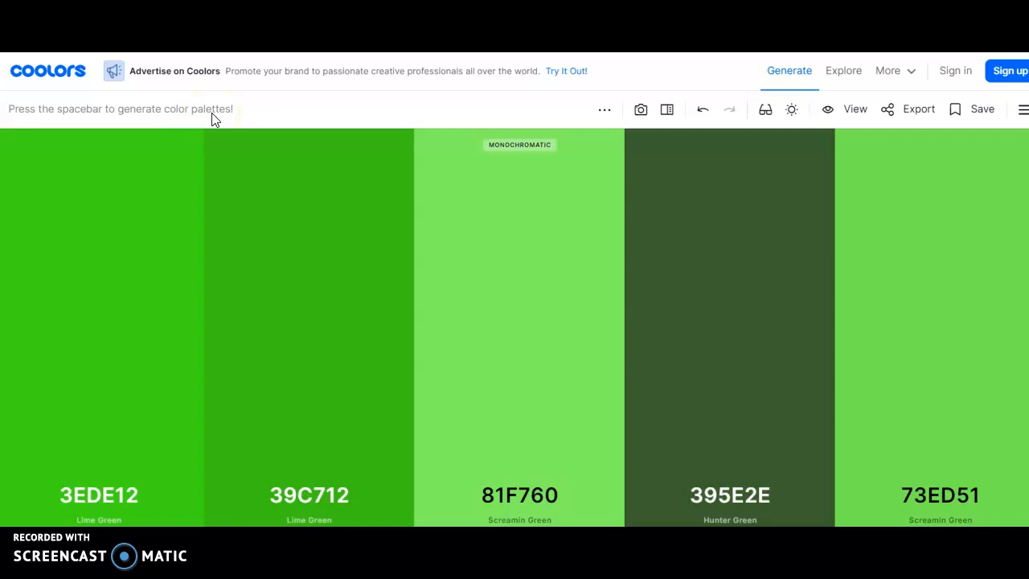
key(space)
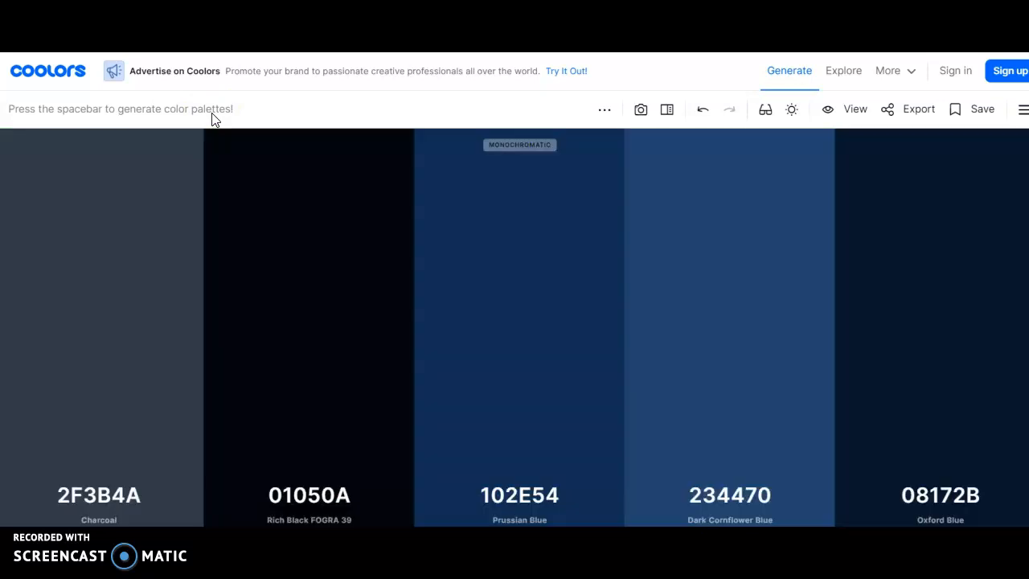
key(space)
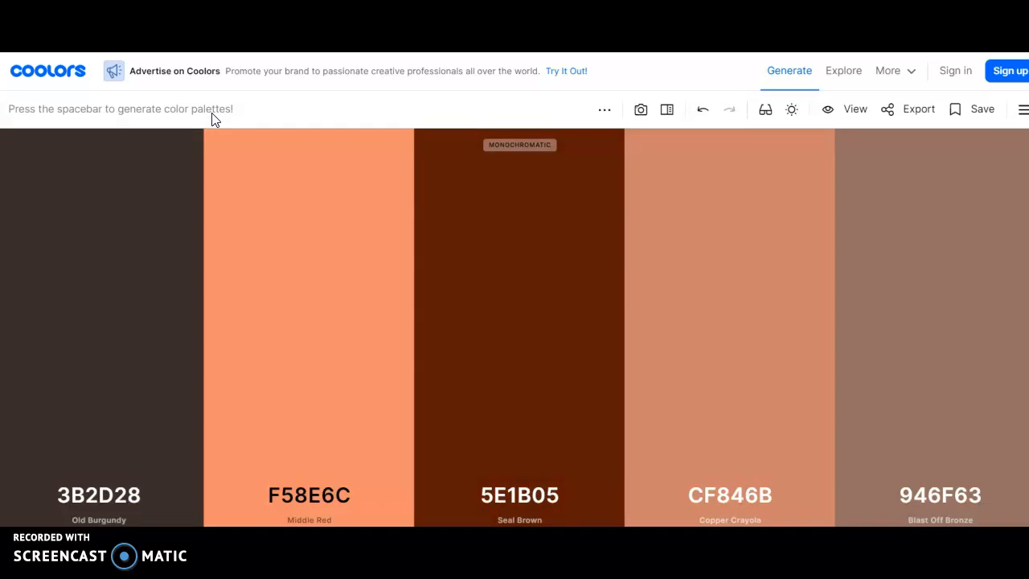
key(space)
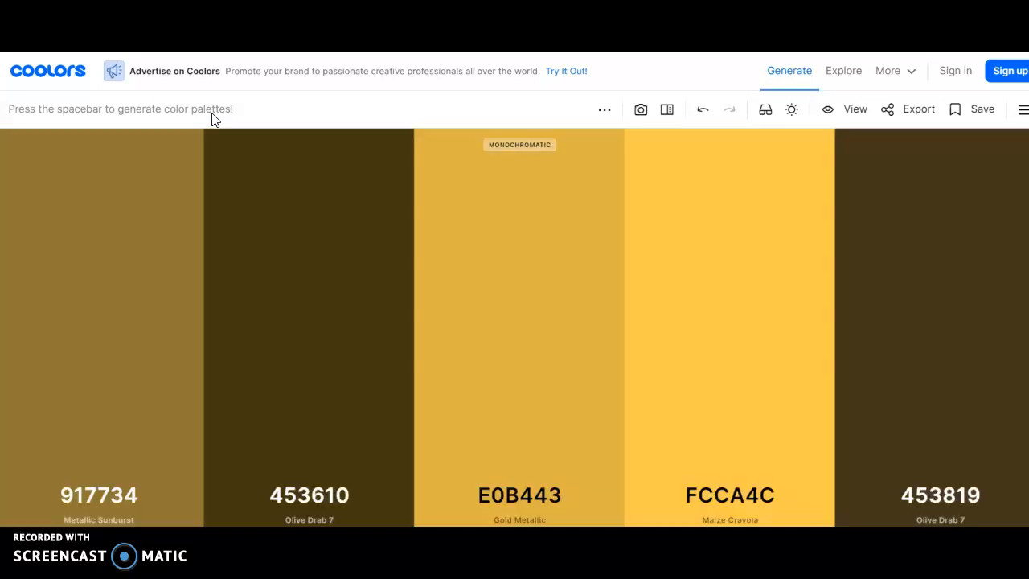
key(space)
key(space)
key(space)
key(space)
key(space)
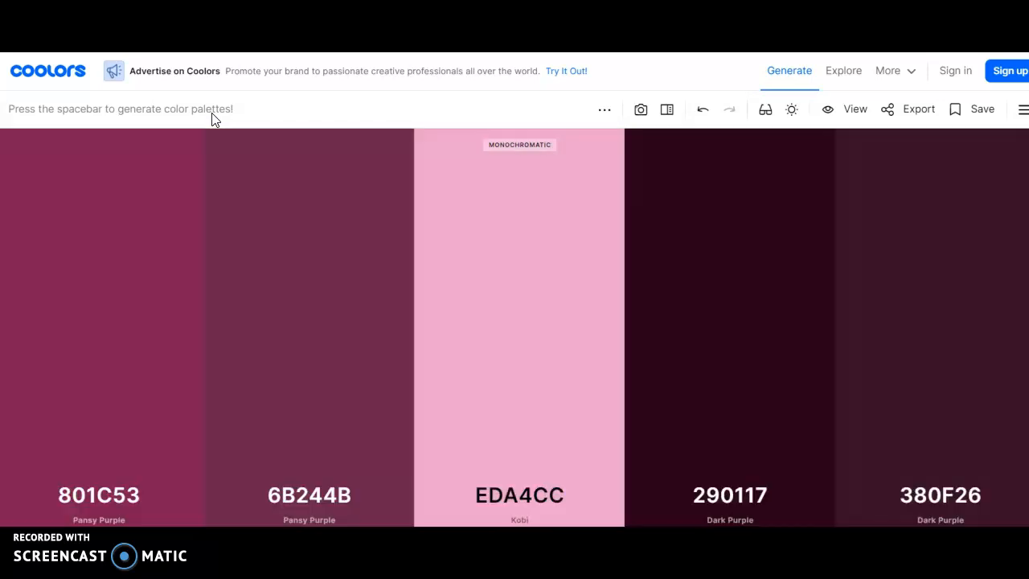
key(space)
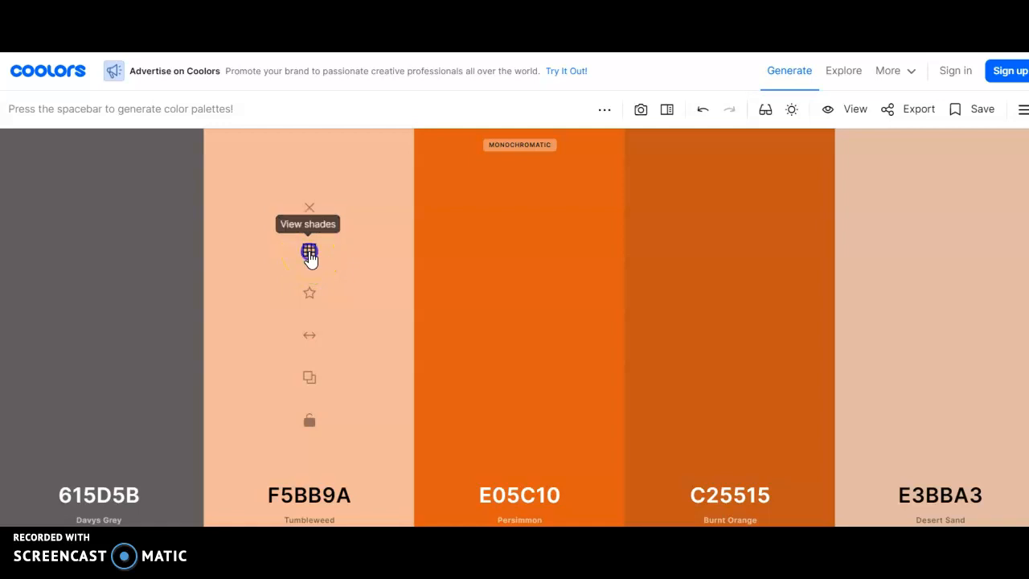
- Change the palette's second color to shade F2A87D and the last color to shade F5E8E0, followed by CD8D65
click(309, 254)
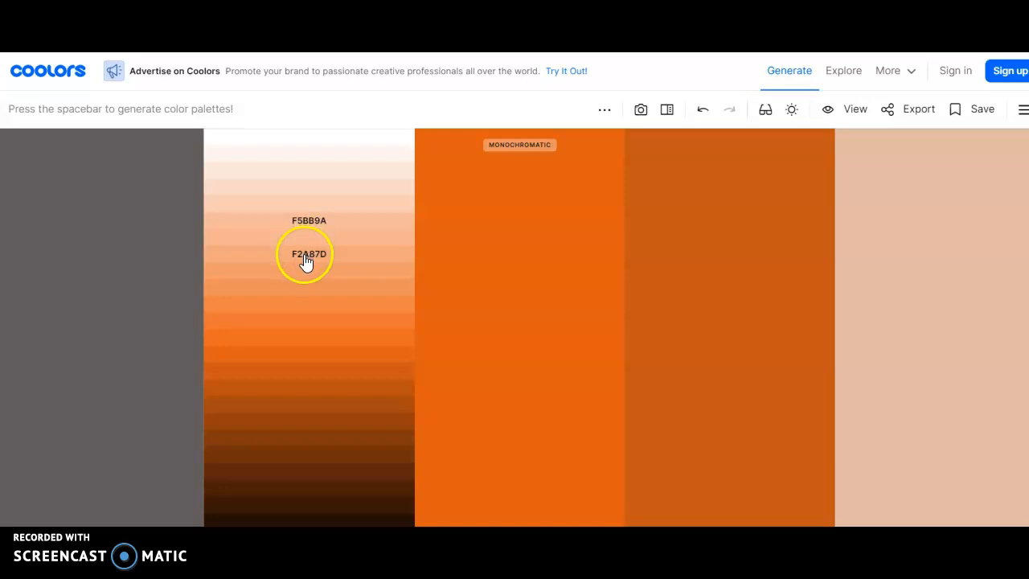
click(306, 261)
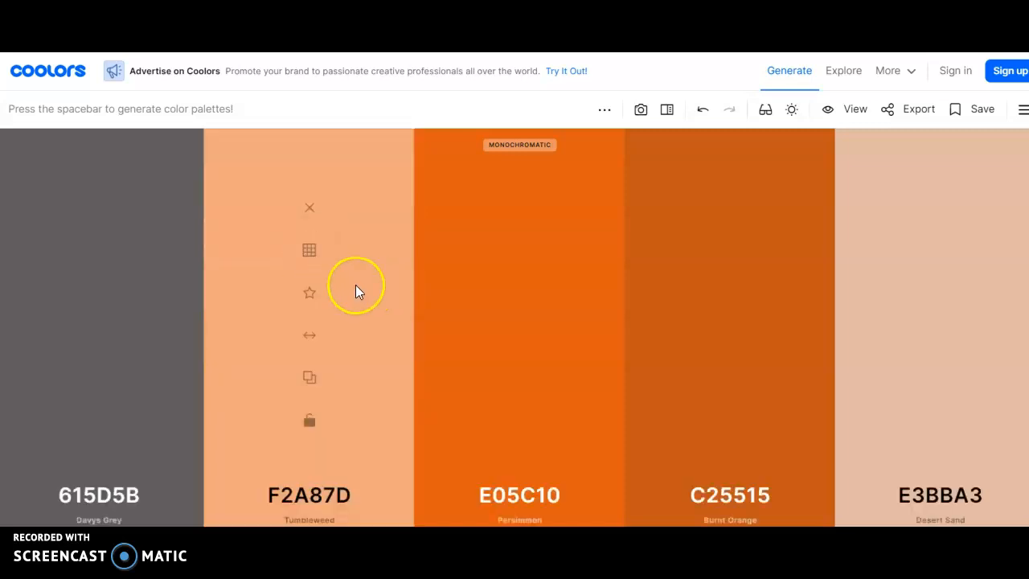
click(941, 252)
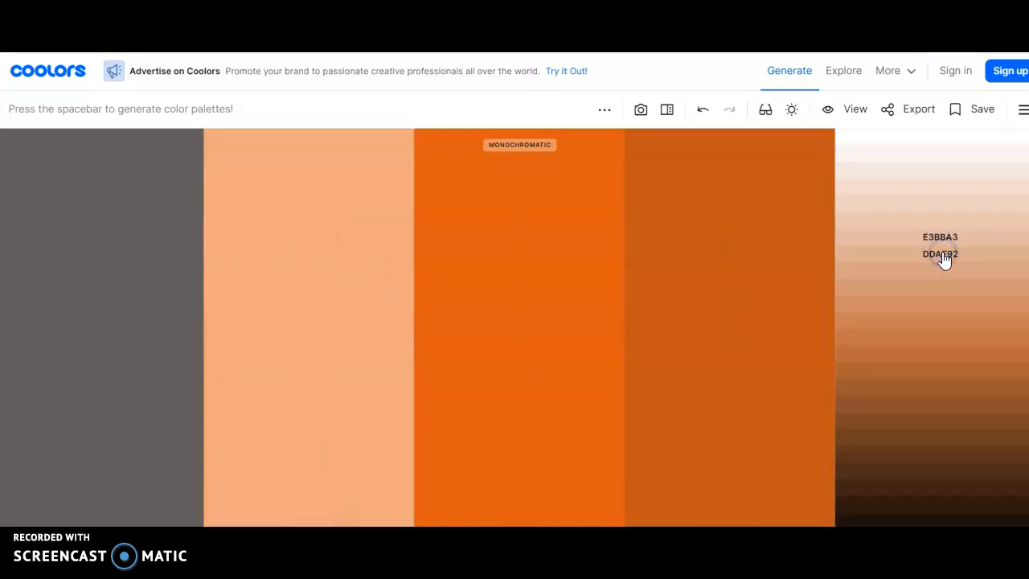
click(921, 179)
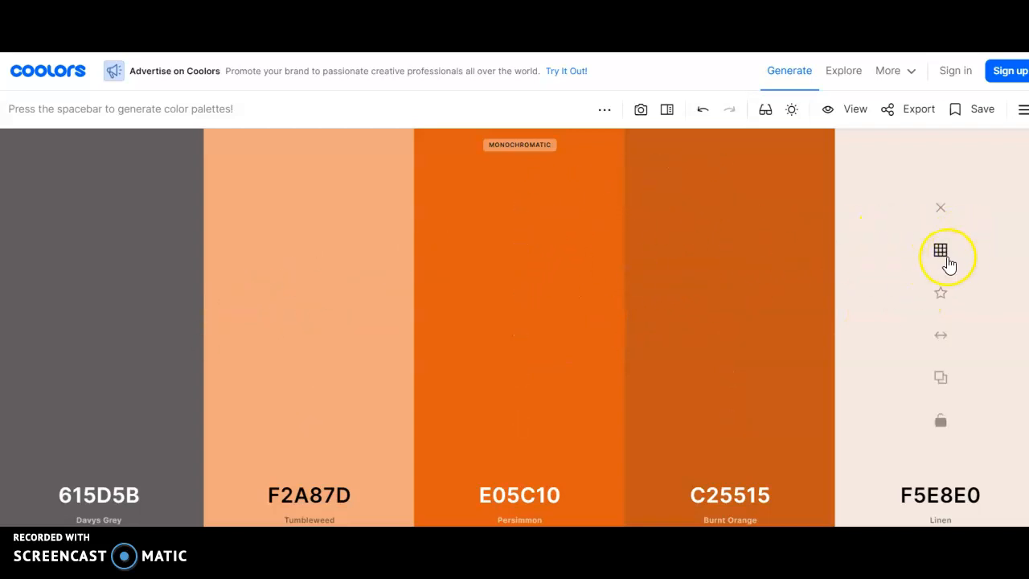
click(941, 251)
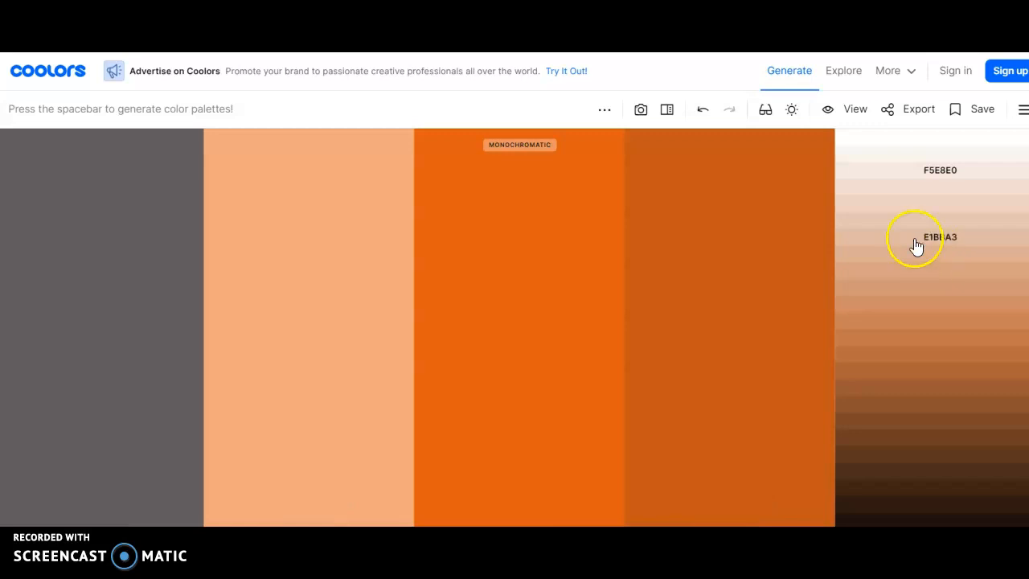
click(919, 308)
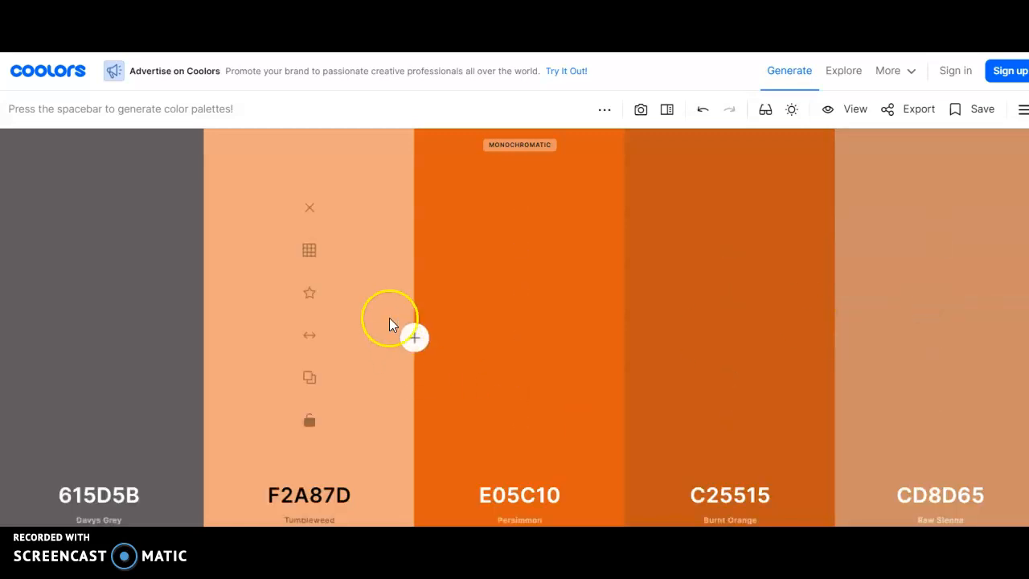
- Darken the palette's second color to shade BA5012 and further to shade 95400F
click(309, 250)
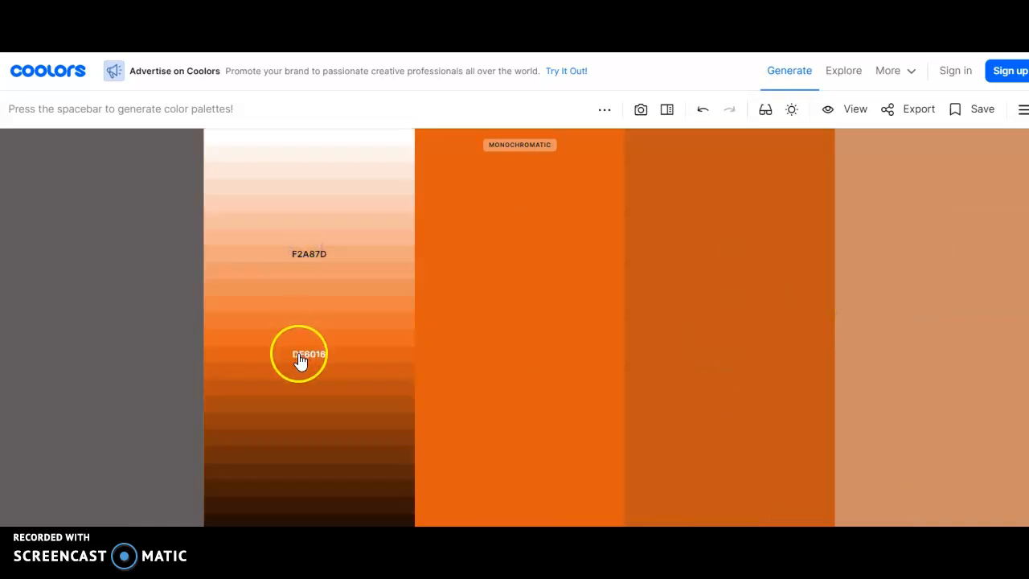
click(300, 388)
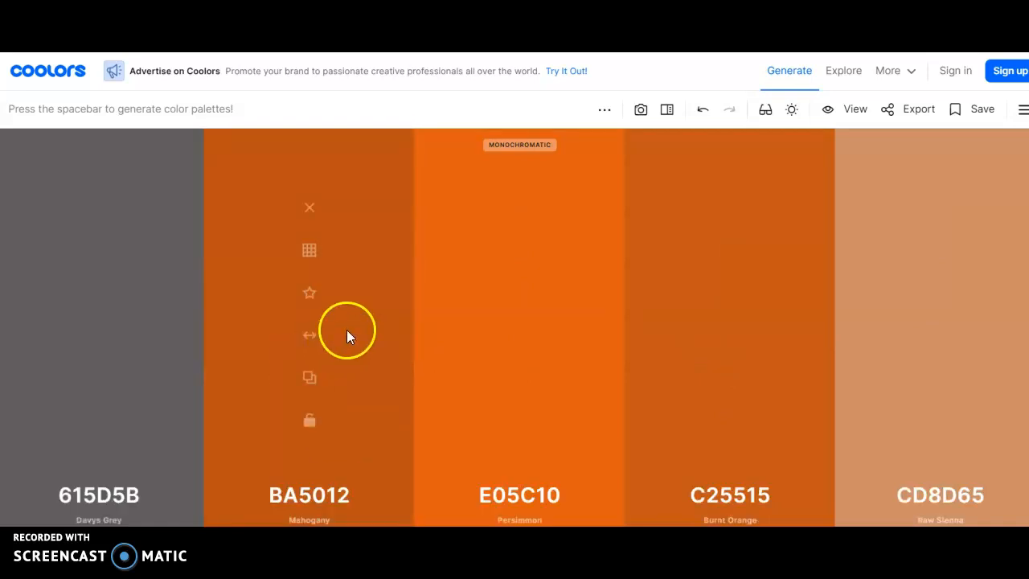
click(309, 251)
click(318, 421)
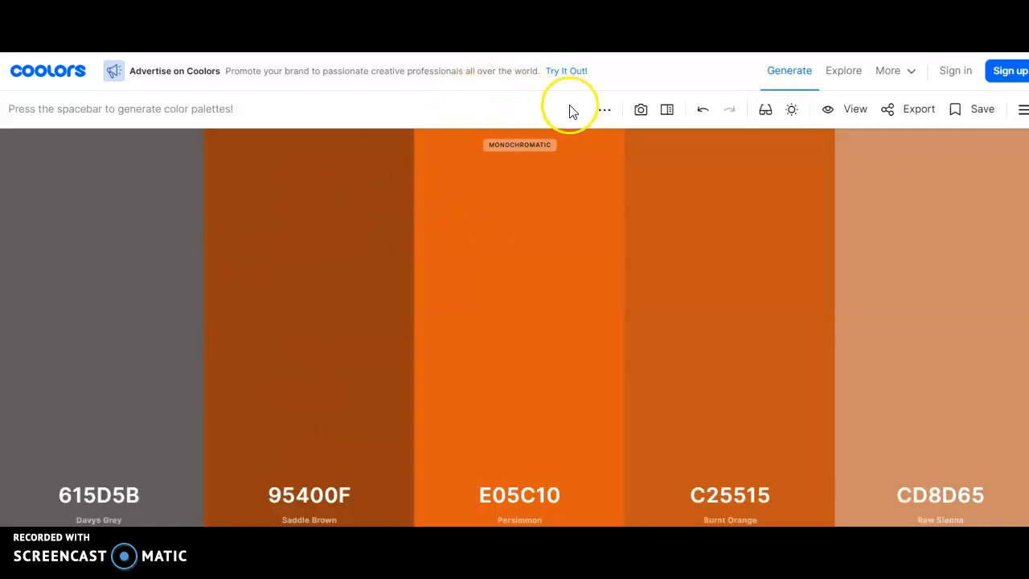
- Switch the palette generate method to Complementary
click(606, 108)
click(599, 144)
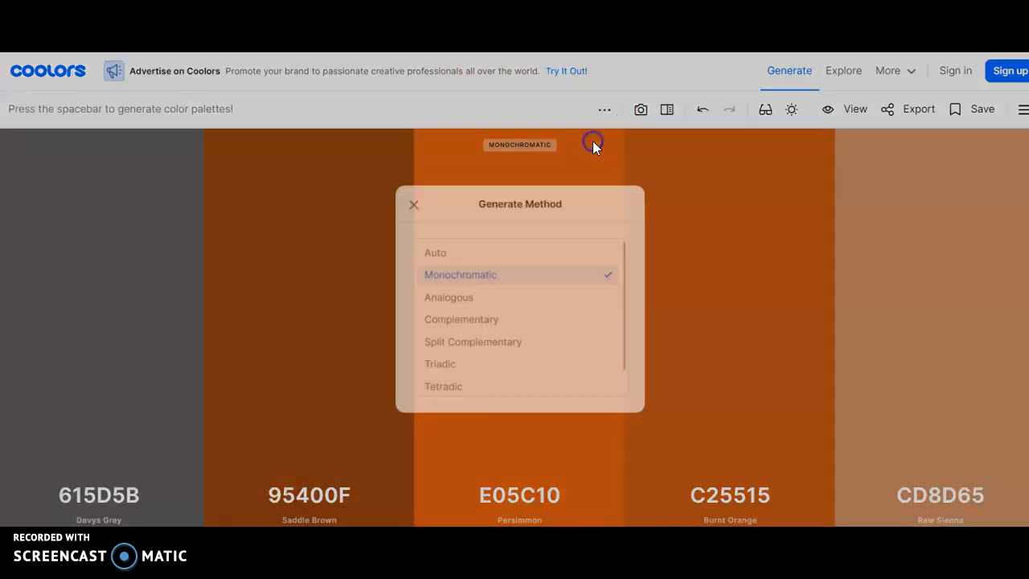
click(494, 319)
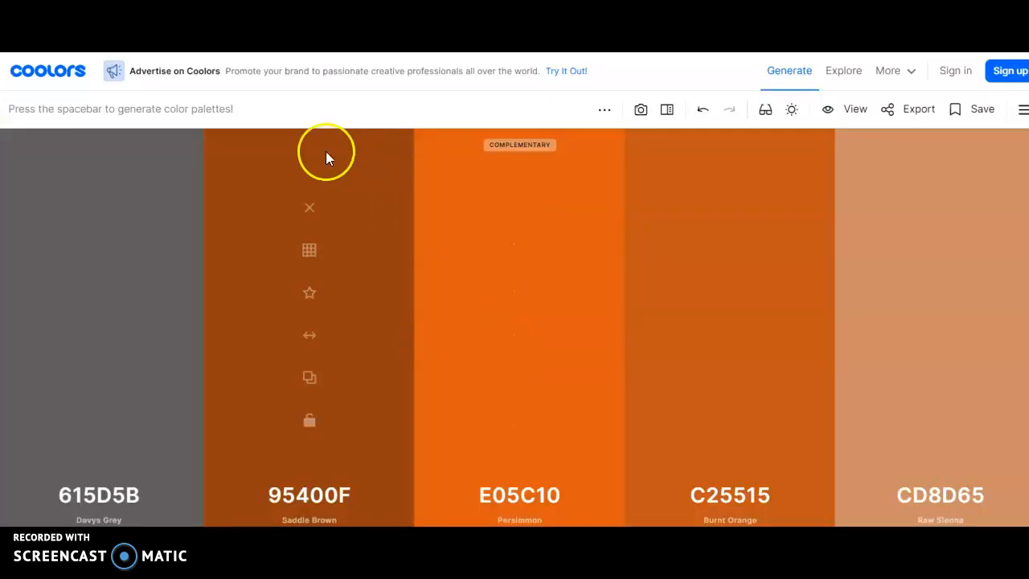
- Generate several complementary palettes until one combining golden browns with blues appears
key(space)
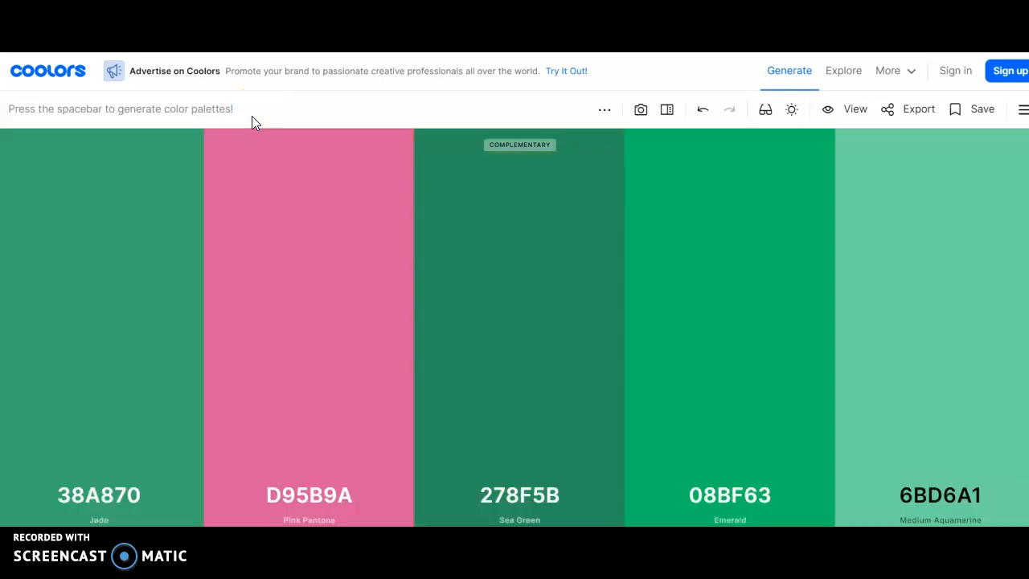
key(space)
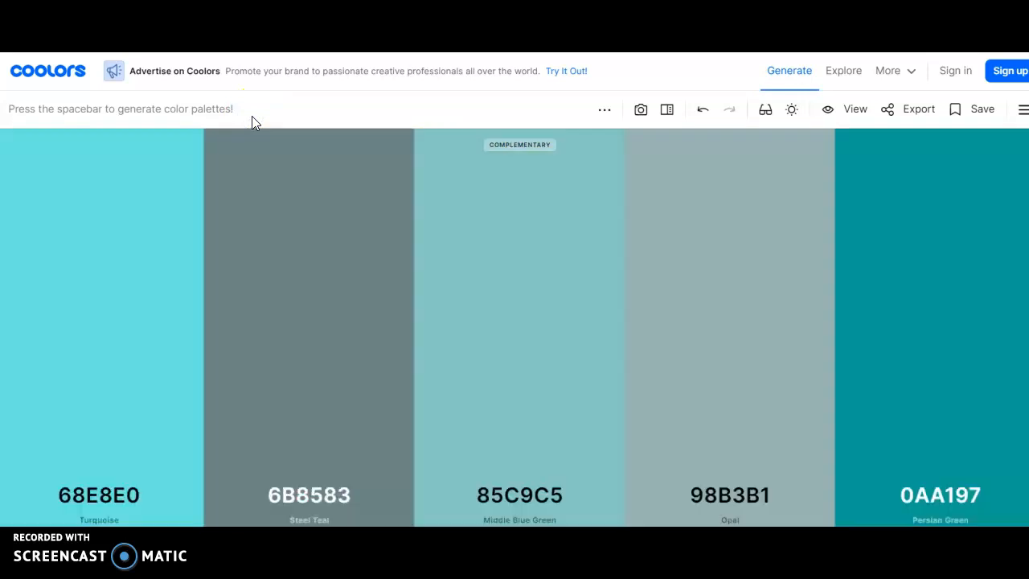
key(space)
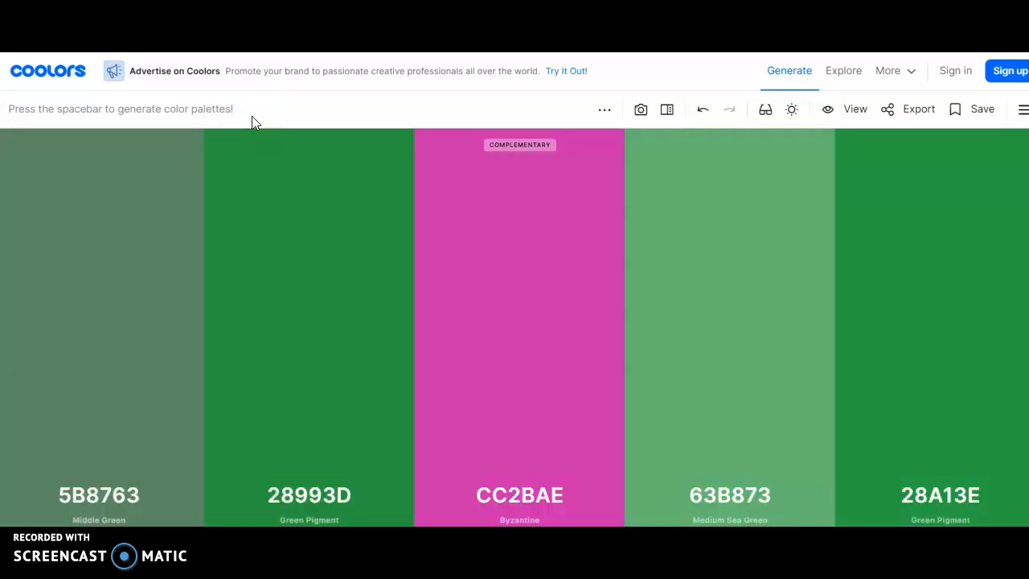
key(space)
mouse_move(301, 273)
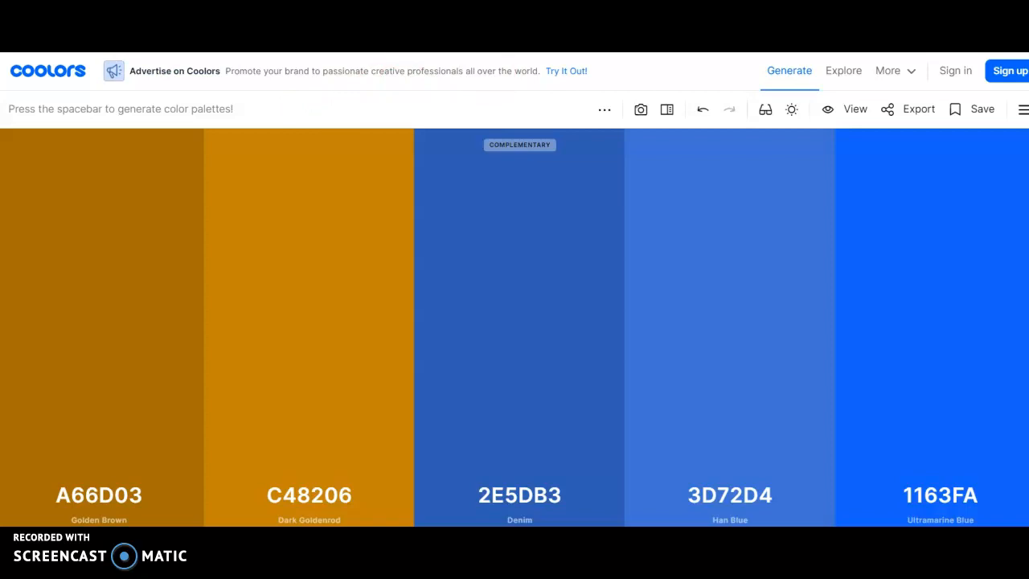
- View the Explore page of trending color palettes and return to the site's home page
click(841, 74)
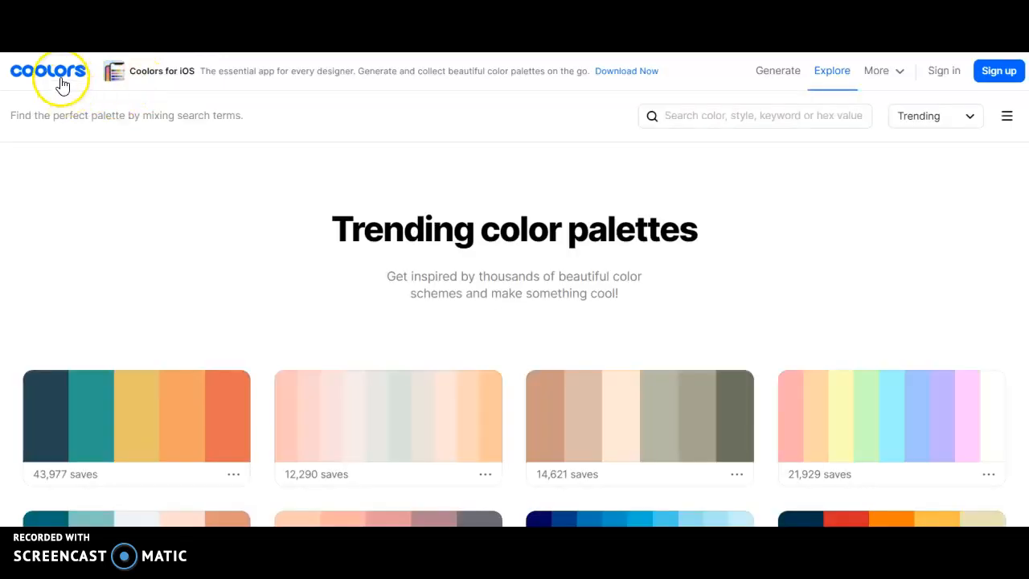
click(53, 76)
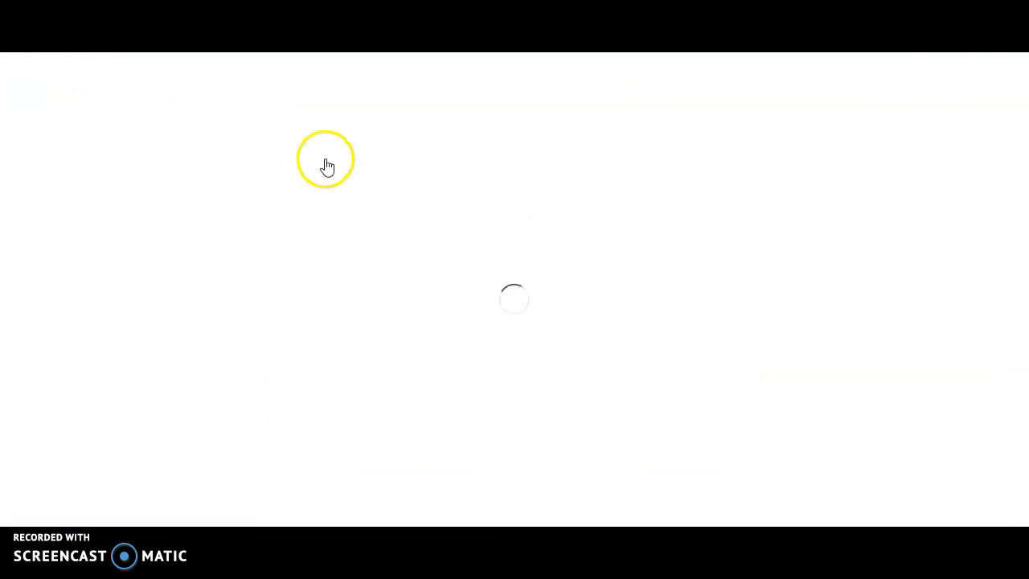
- Browse the trending color palettes and open the six-color beige-to-brown palette with 6,164 saves in the generator
click(207, 452)
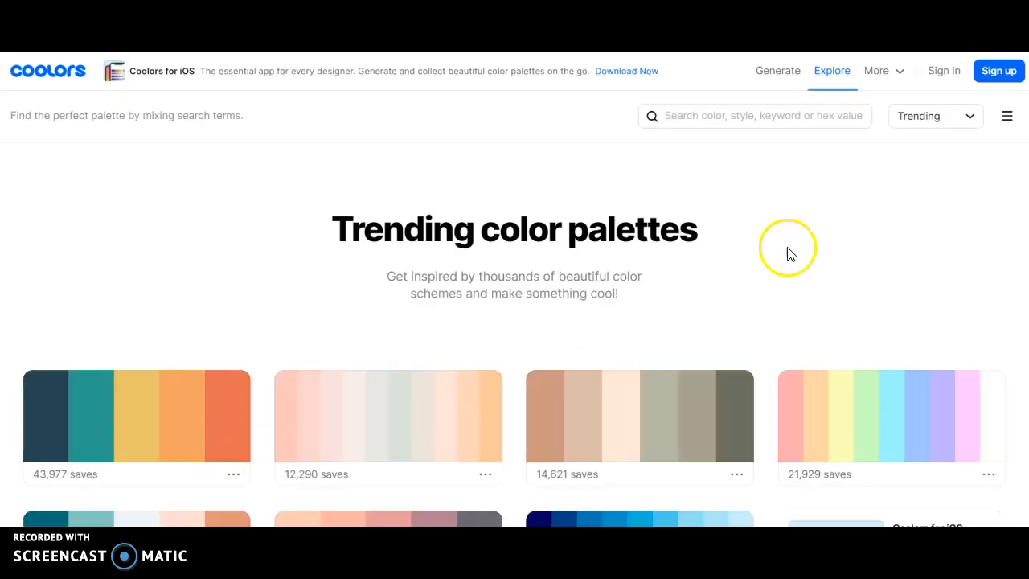
scroll(514, 367, down, 2)
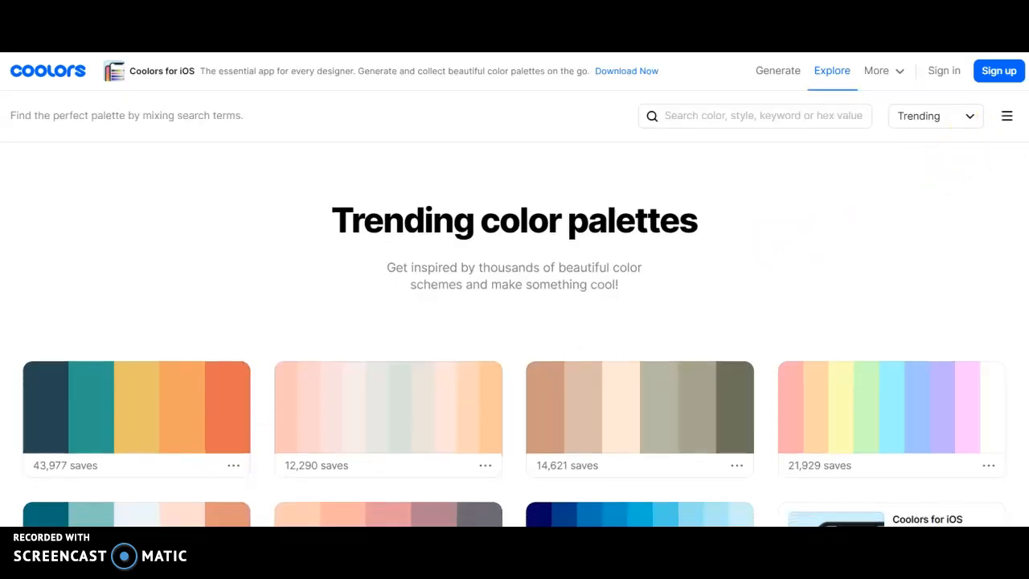
scroll(514, 335, down, 4)
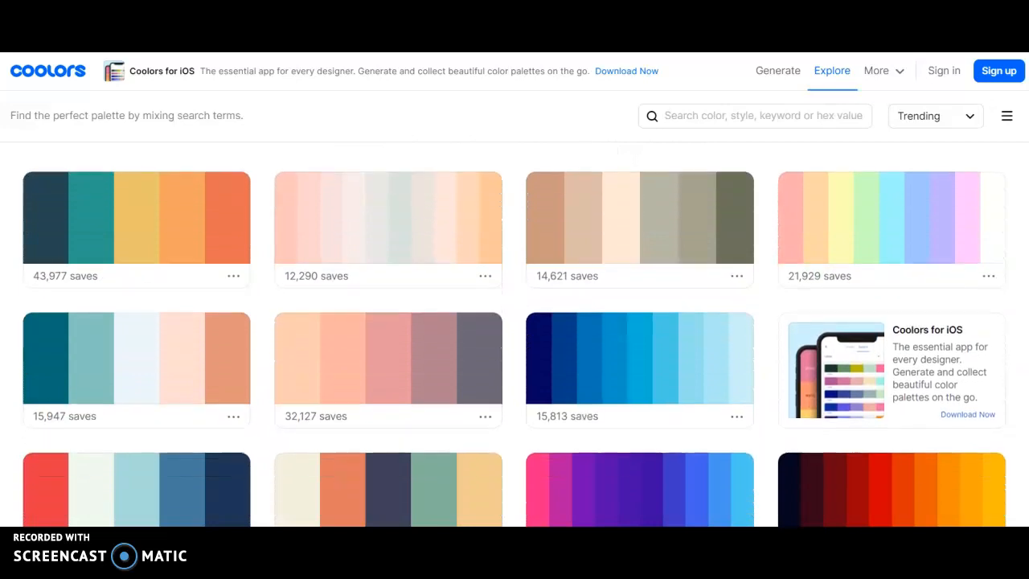
scroll(514, 335, down, 4)
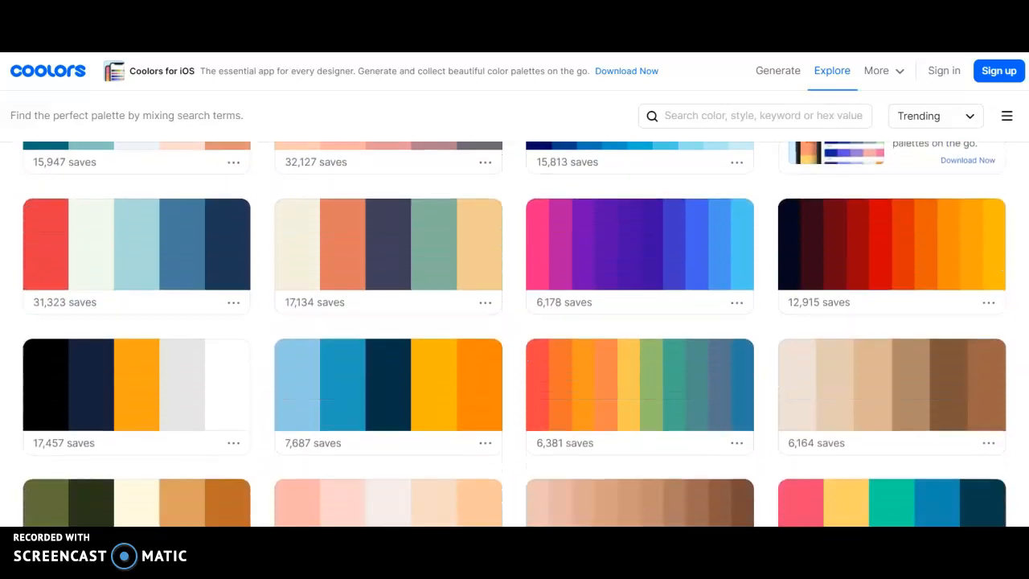
scroll(515, 334, down, 1)
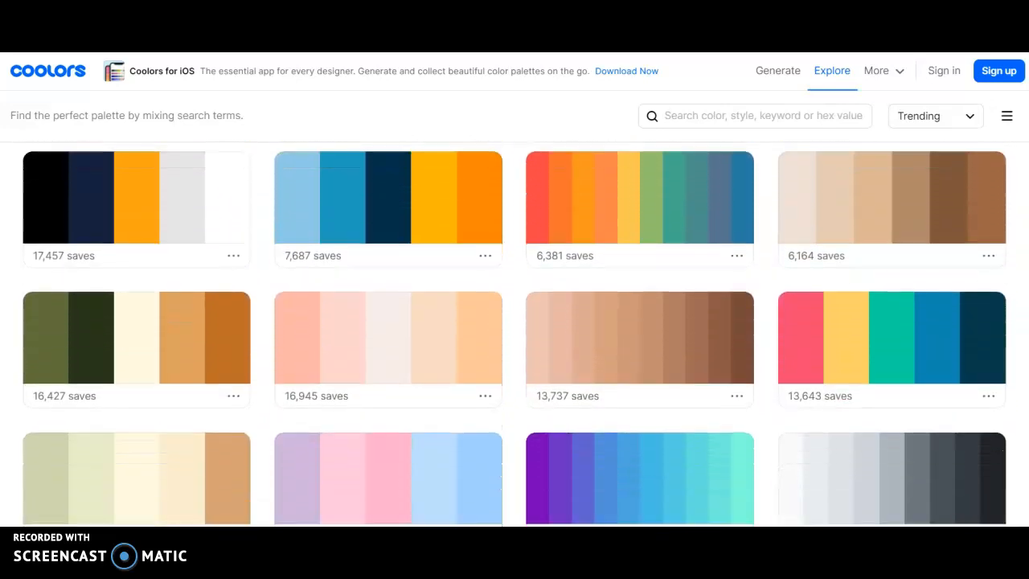
scroll(515, 334, up, 2)
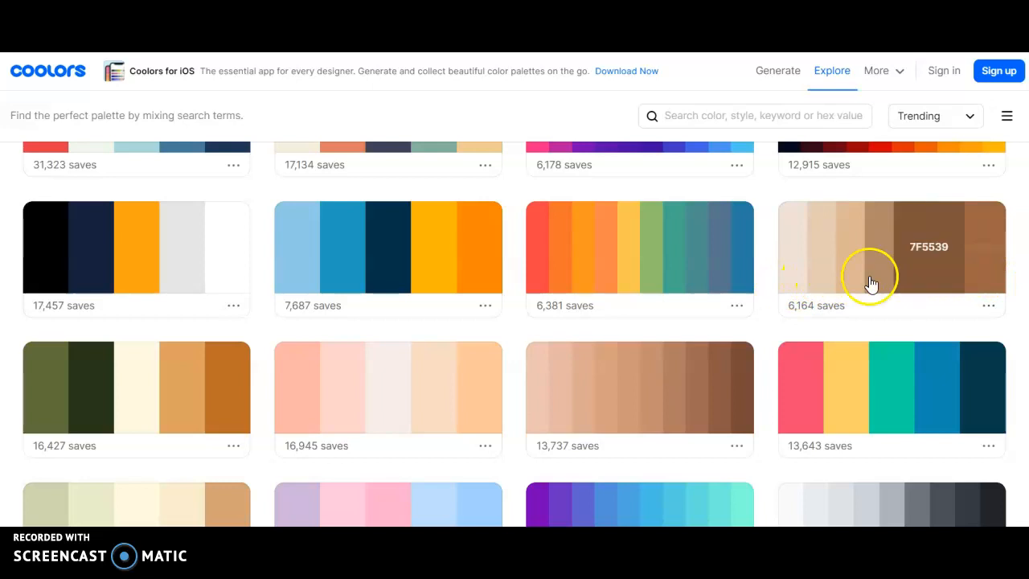
click(988, 306)
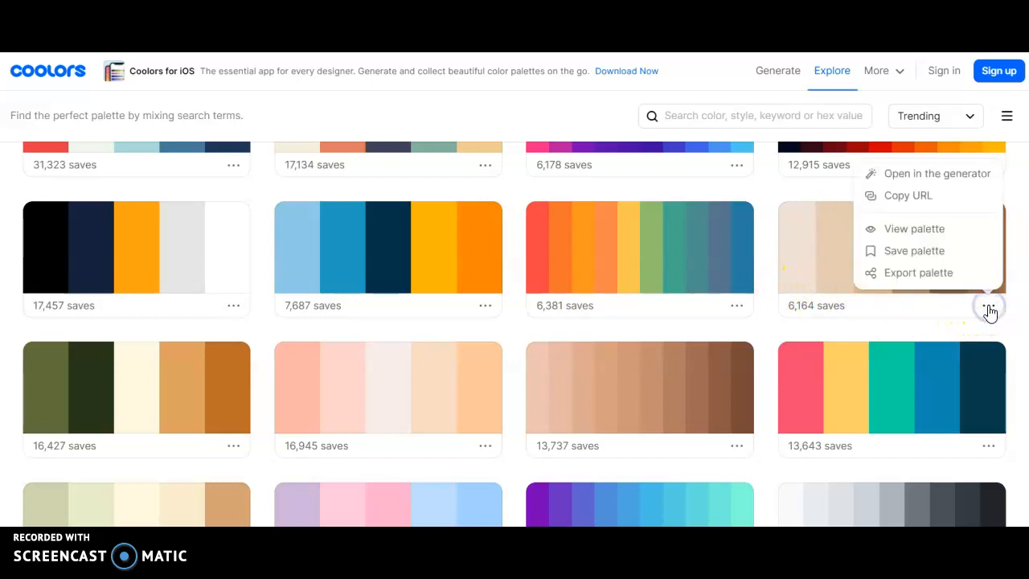
click(979, 173)
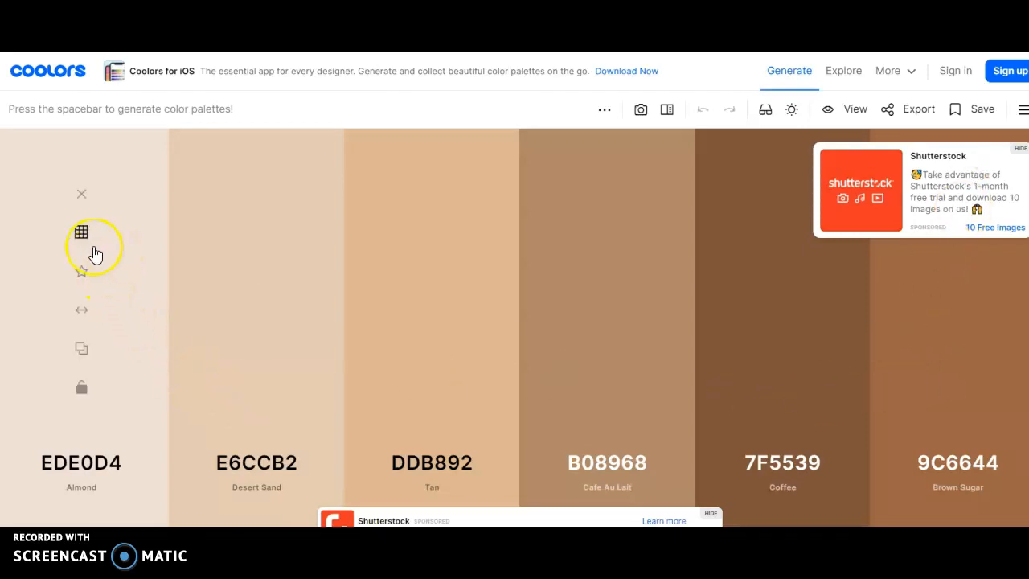
- Change the palette's first color to the lighter shade F9F5F1 and then to the darker shade C8A37E
click(82, 239)
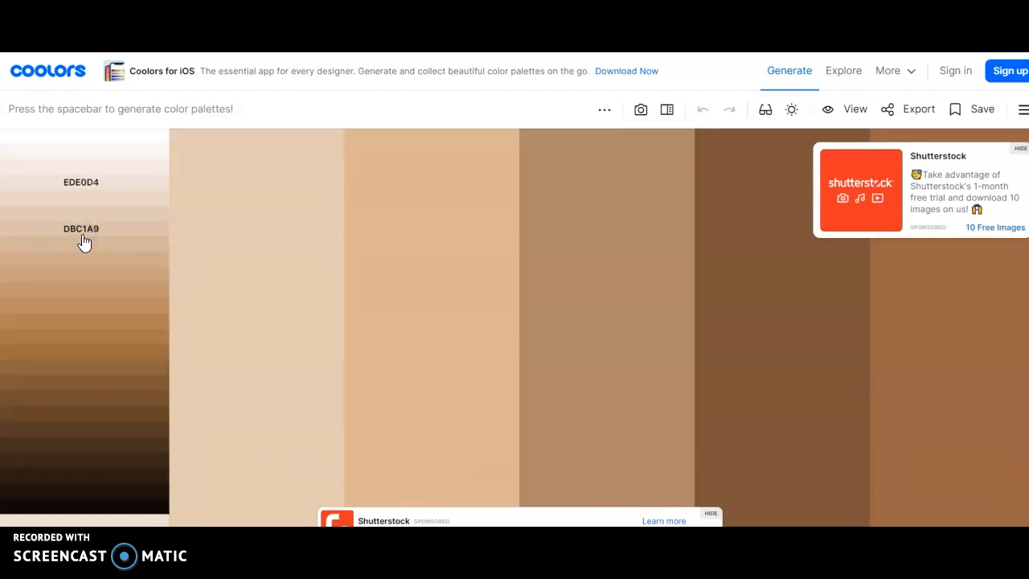
click(84, 158)
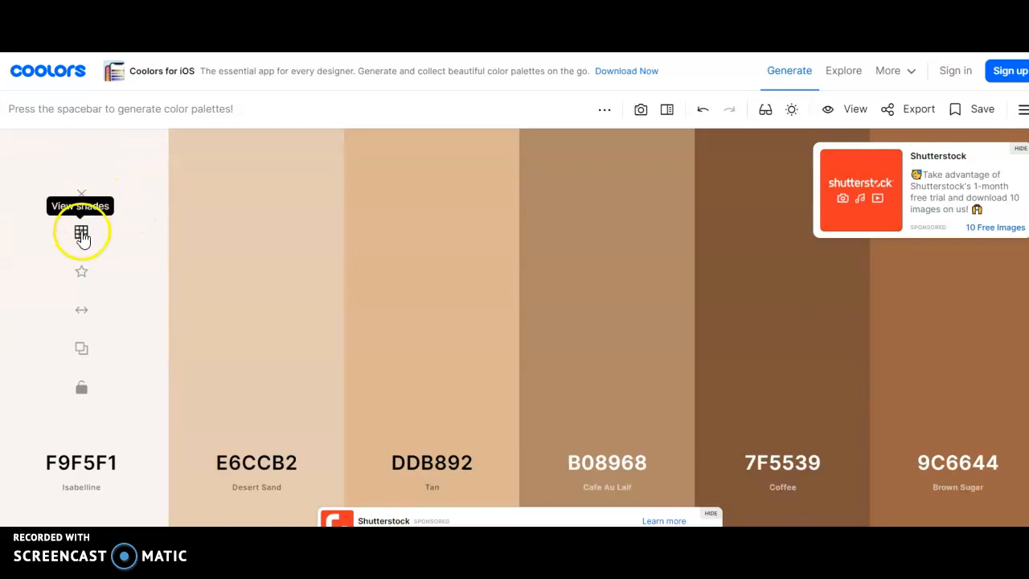
click(82, 235)
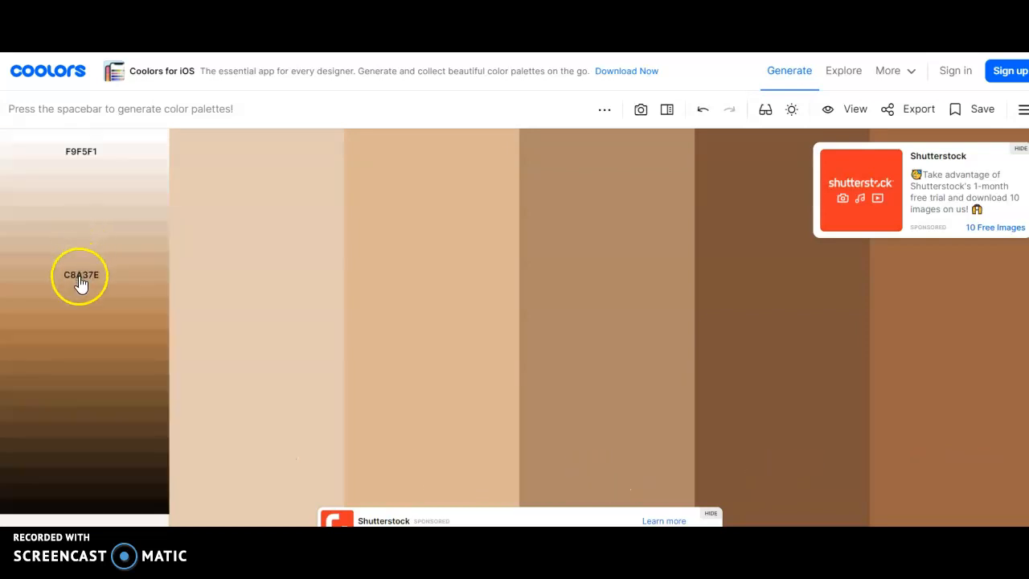
click(79, 280)
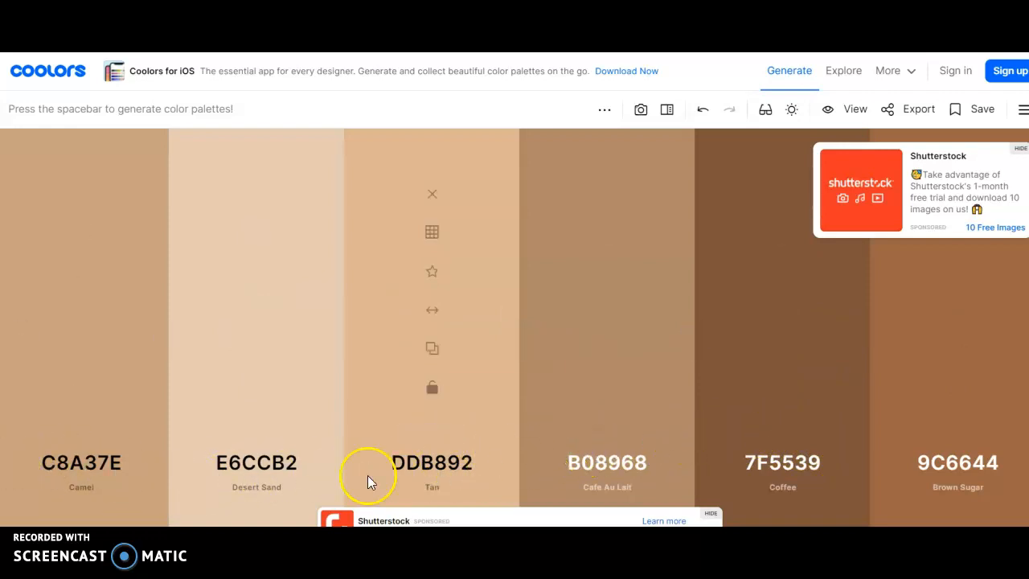
- Try shades EBD6C1 and DCB893 for the palette's second color, and return it to E6CCB2
click(257, 233)
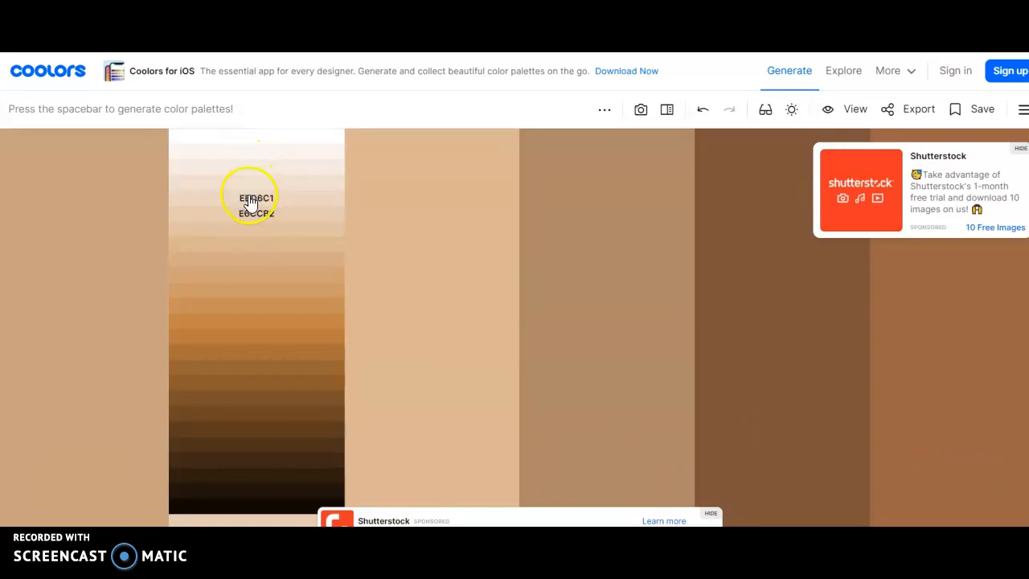
click(250, 202)
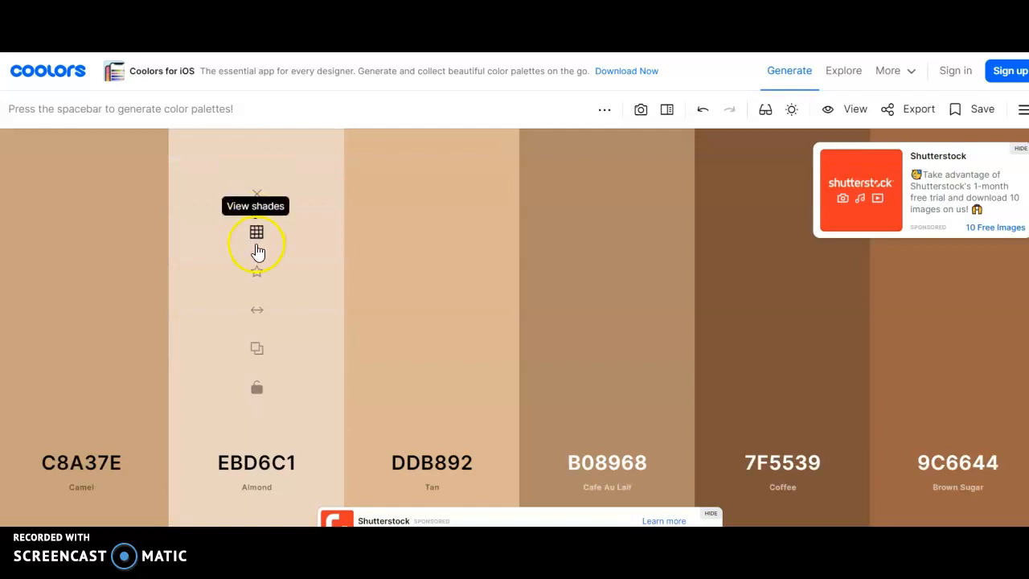
click(254, 235)
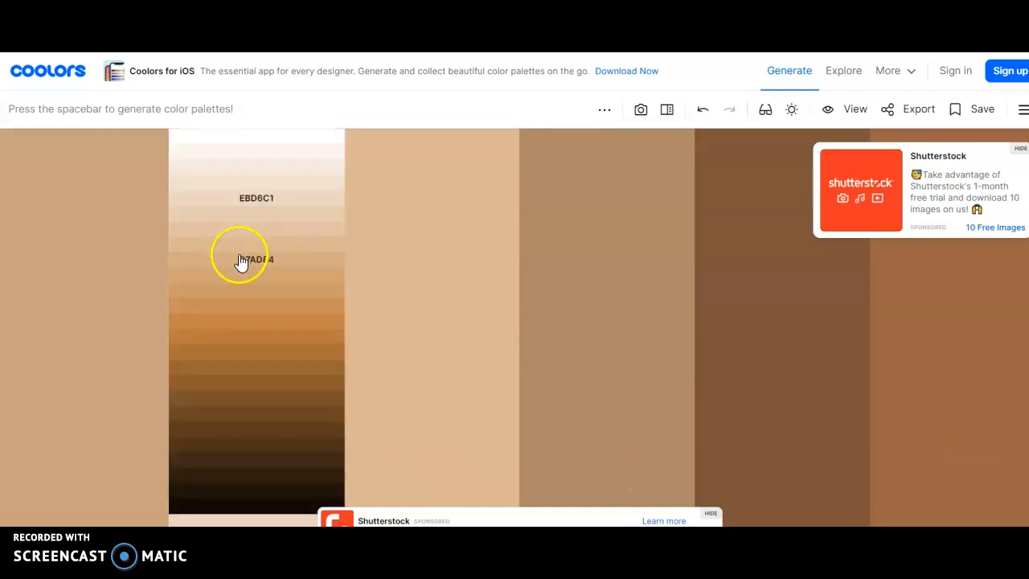
click(239, 250)
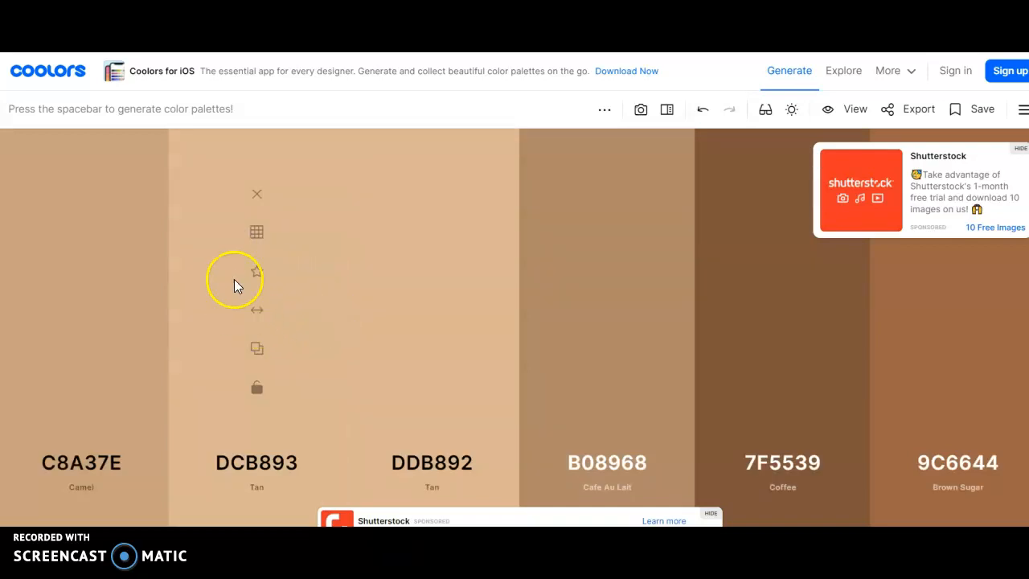
click(255, 230)
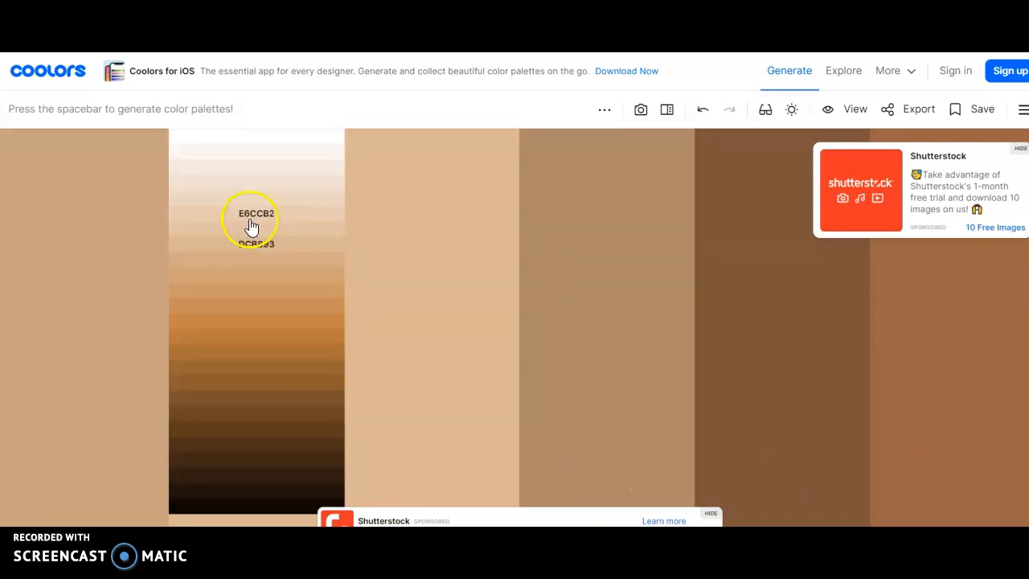
click(249, 218)
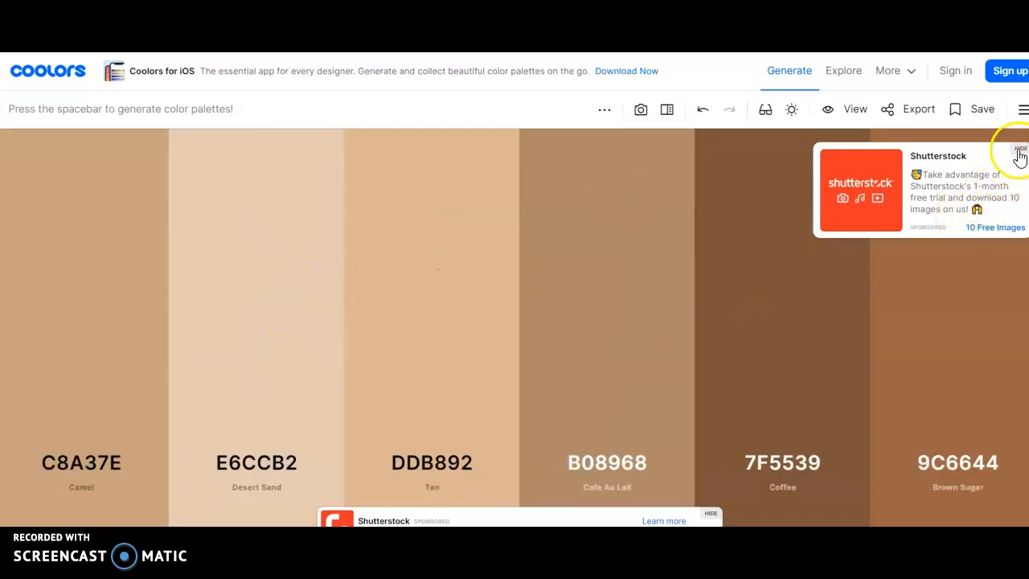
- Hide both Shutterstock ads and take a screenshot of the six palette columns including their hex codes
click(1019, 148)
click(711, 513)
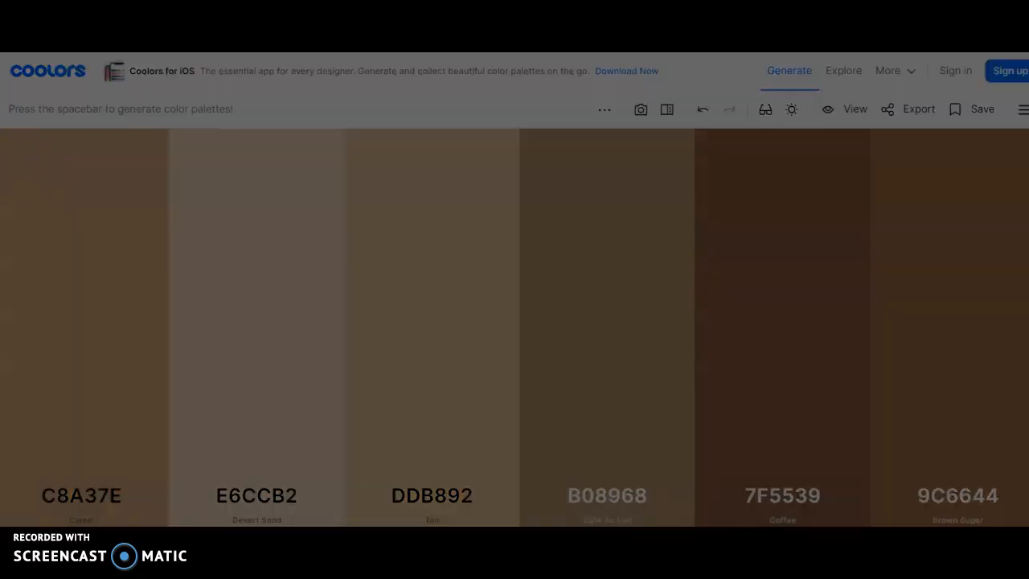
drag(0, 140, 1028, 527)
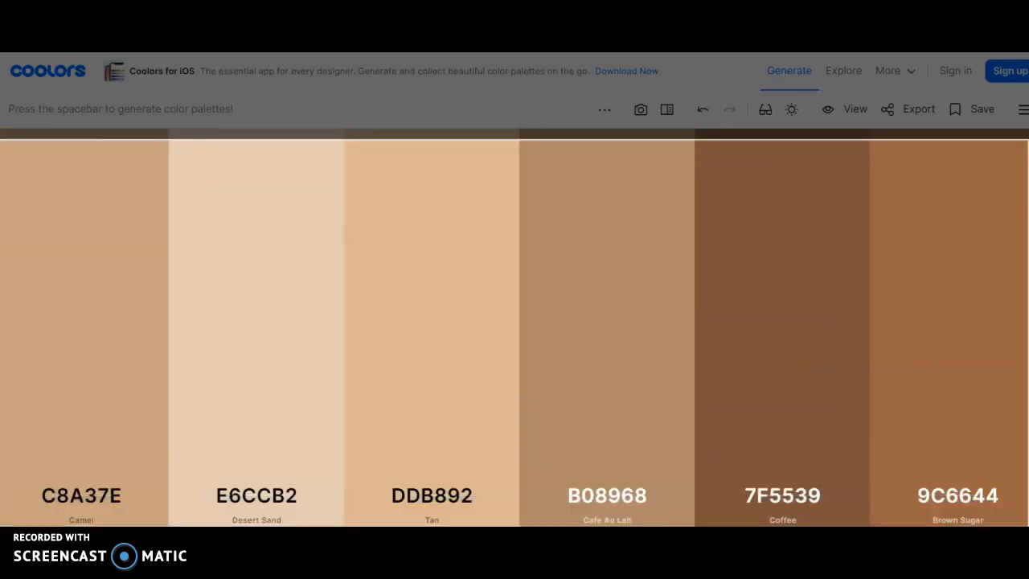
drag(1028, 527, 1028, 527)
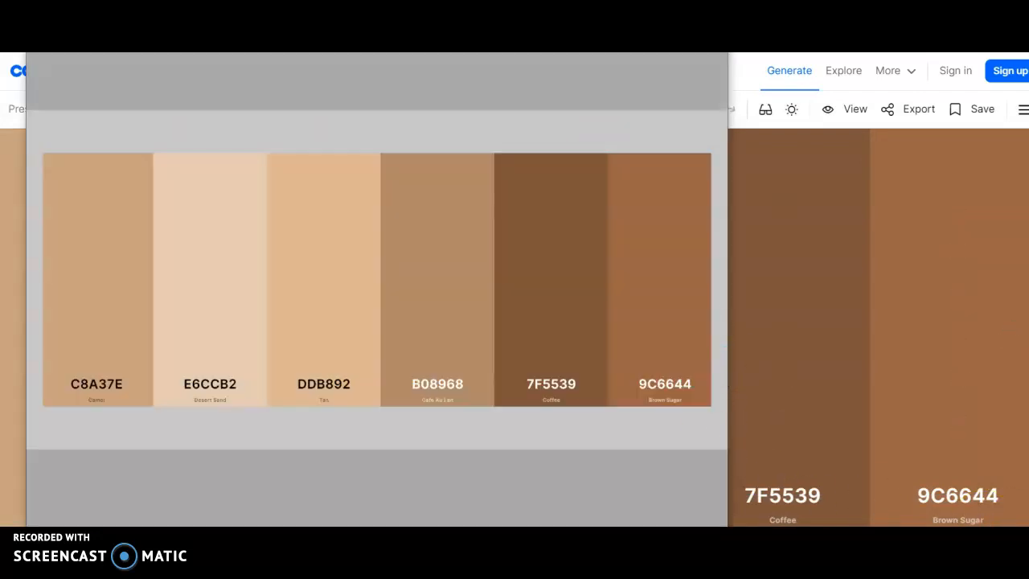
key(super+Down)
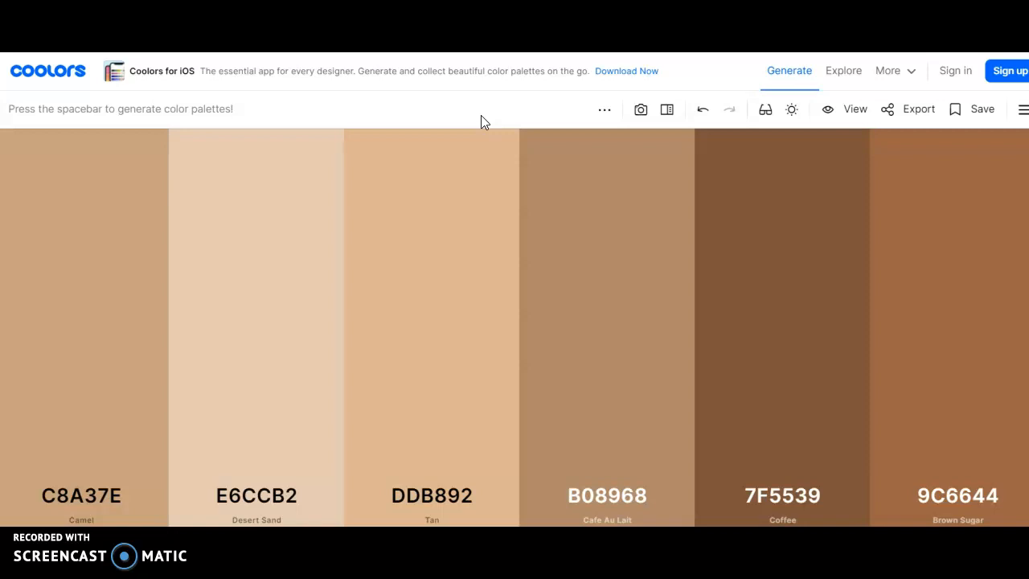
mouse_move(135, 303)
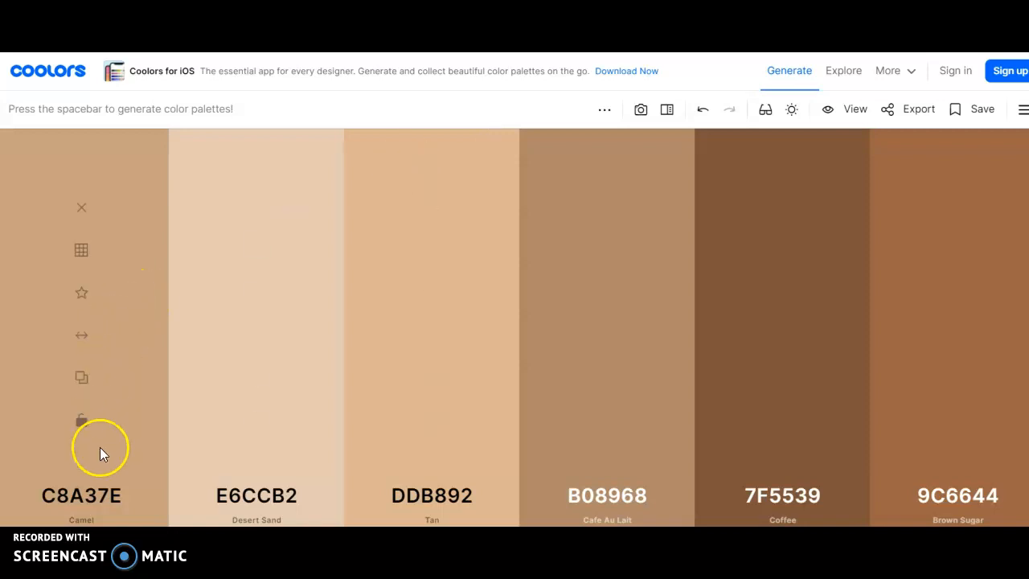